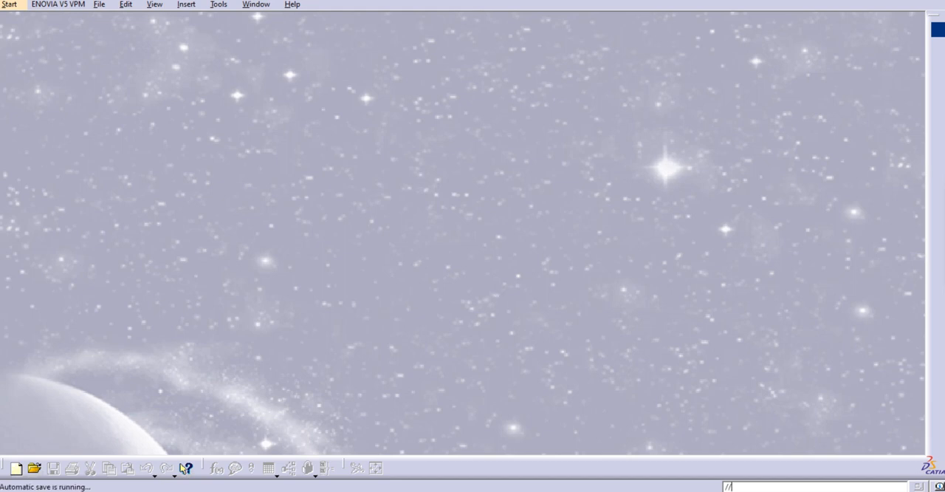
Create a new part in the Generative Shape Design workbench.
{"action": "left_click", "coordinate": [17, 9]}
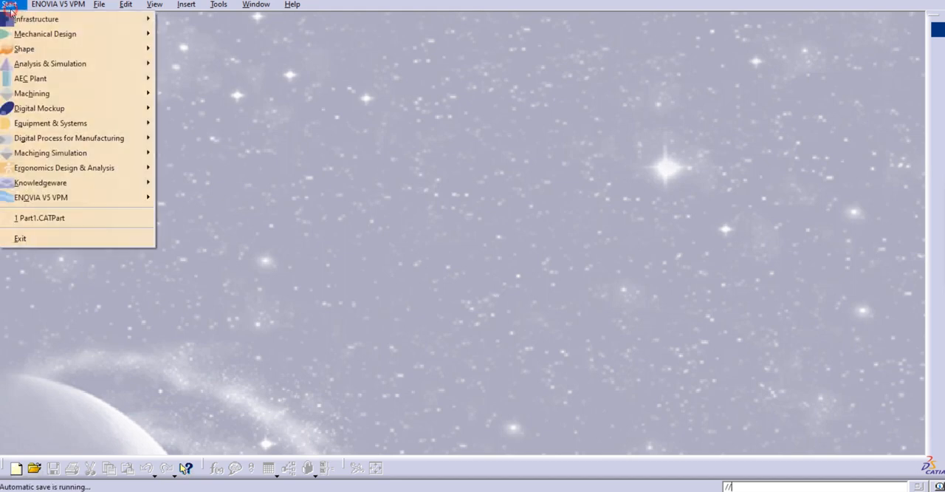
{"action": "mouse_move", "coordinate": [32, 49]}
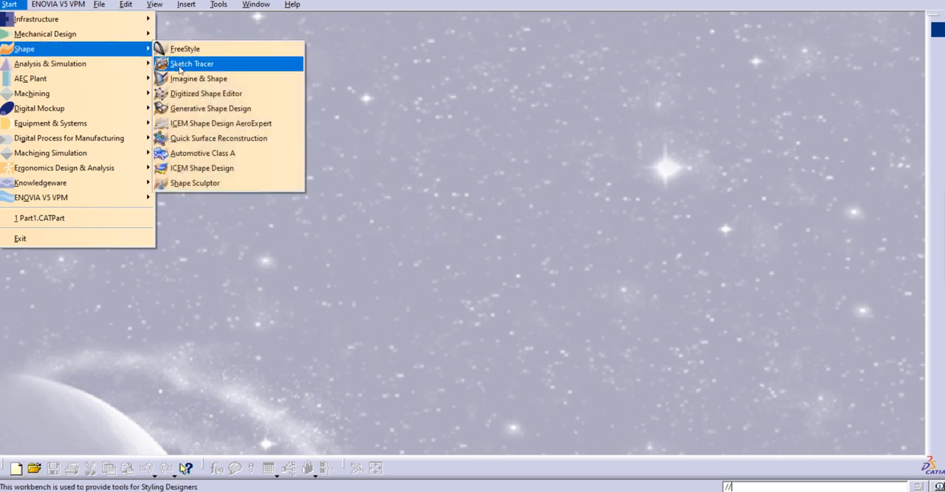
{"action": "left_click", "coordinate": [206, 110]}
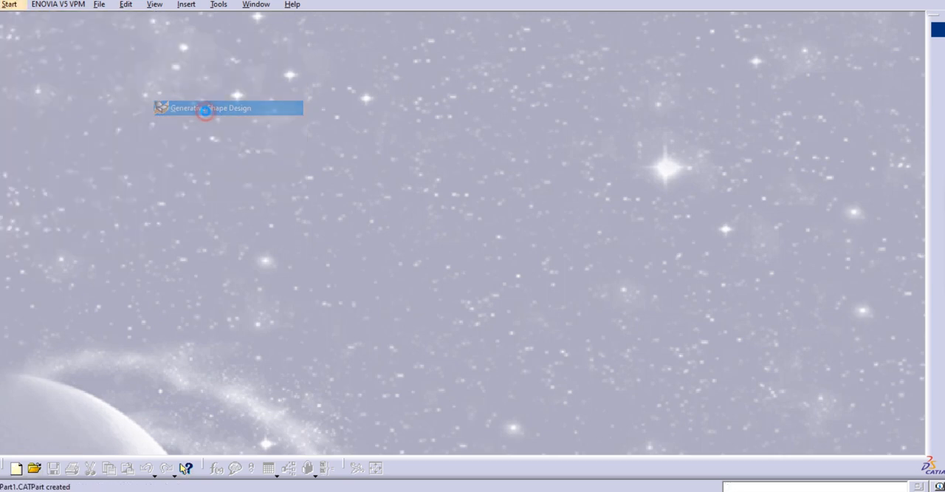
{"action": "left_click", "coordinate": [843, 437]}
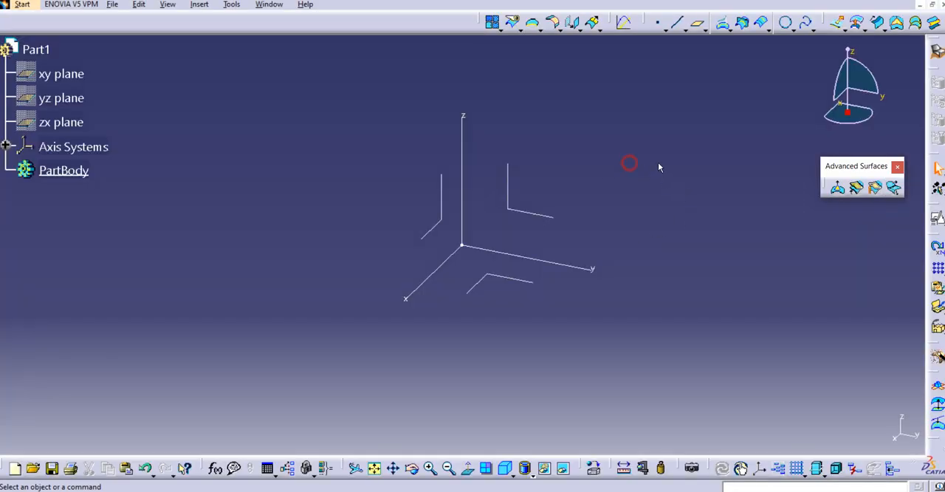
{"action": "left_click", "coordinate": [878, 23]}
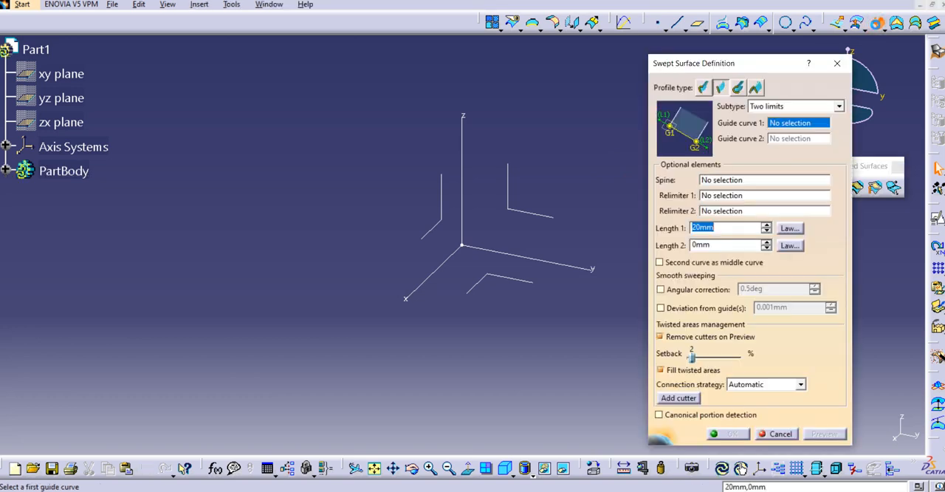
{"action": "left_click_drag", "start_coordinate": [731, 63], "coordinate": [696, 58]}
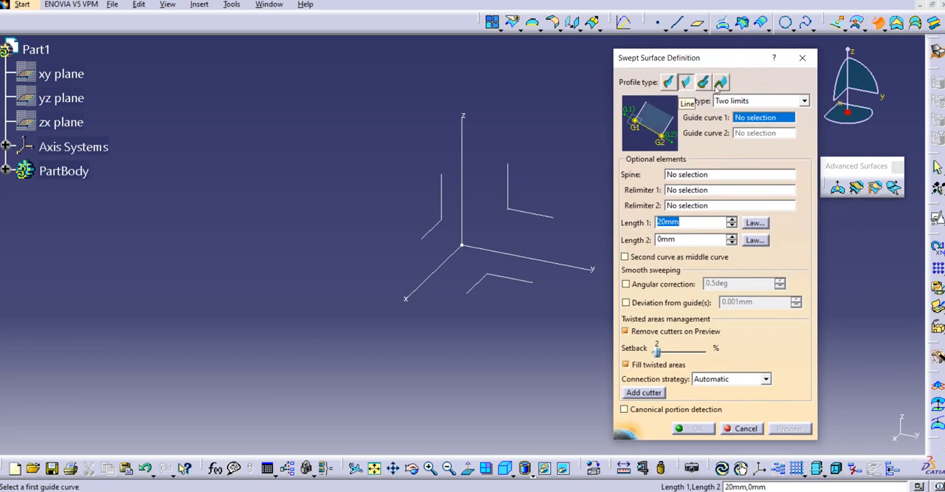
{"action": "left_click", "coordinate": [799, 104]}
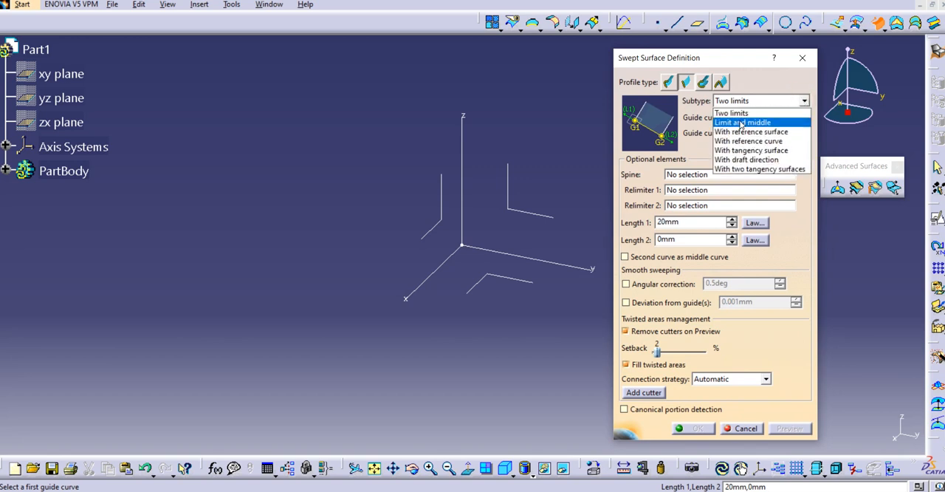
{"action": "left_click", "coordinate": [741, 123]}
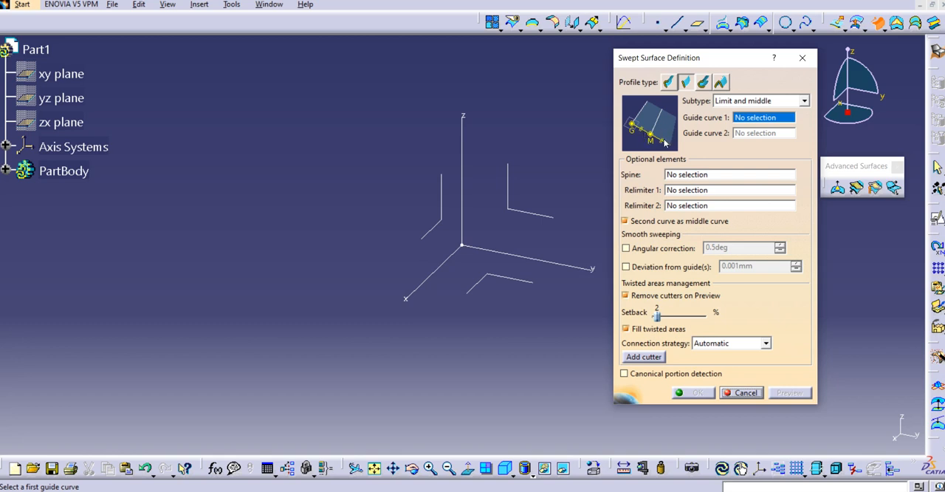
{"action": "left_click", "coordinate": [802, 58]}
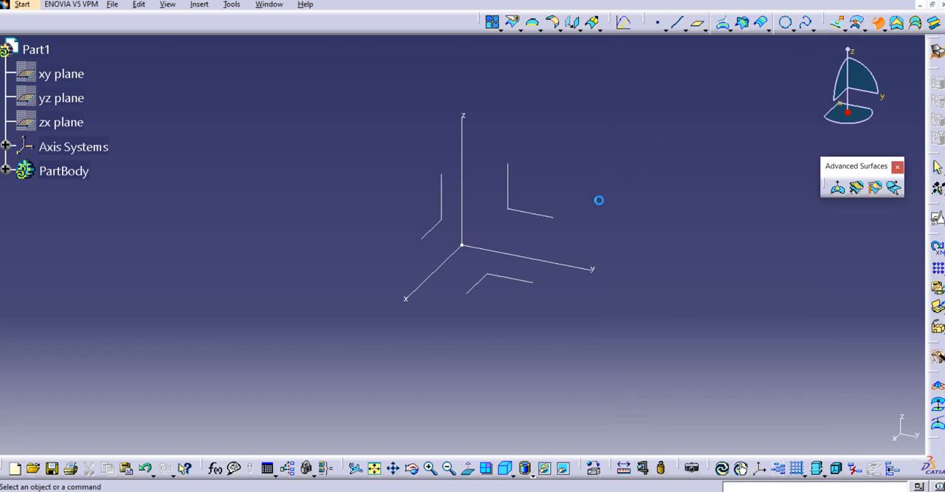
{"action": "middle_click_drag", "start_coordinate": [618, 195], "coordinate": [609, 197]}
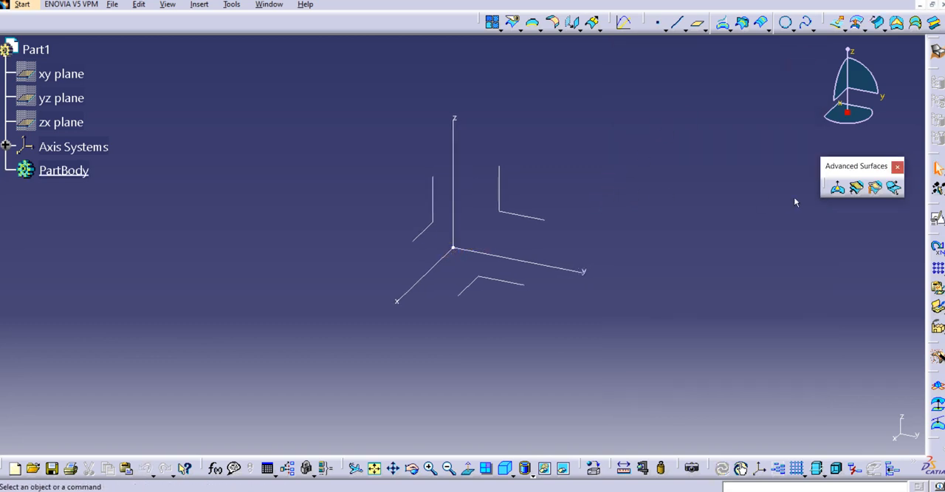
Create a positioned sketch on the xy plane with the H direction reversed and the axes swapped.
{"action": "left_click", "coordinate": [935, 218]}
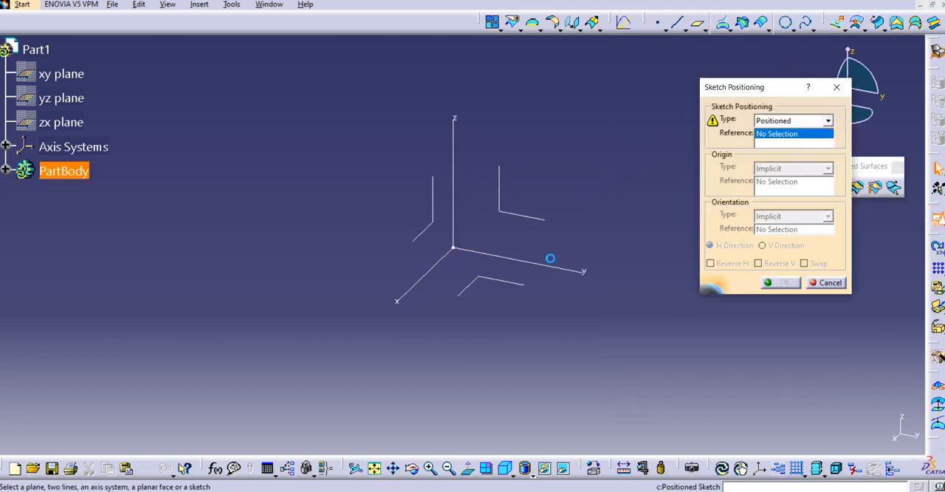
{"action": "left_click", "coordinate": [517, 275]}
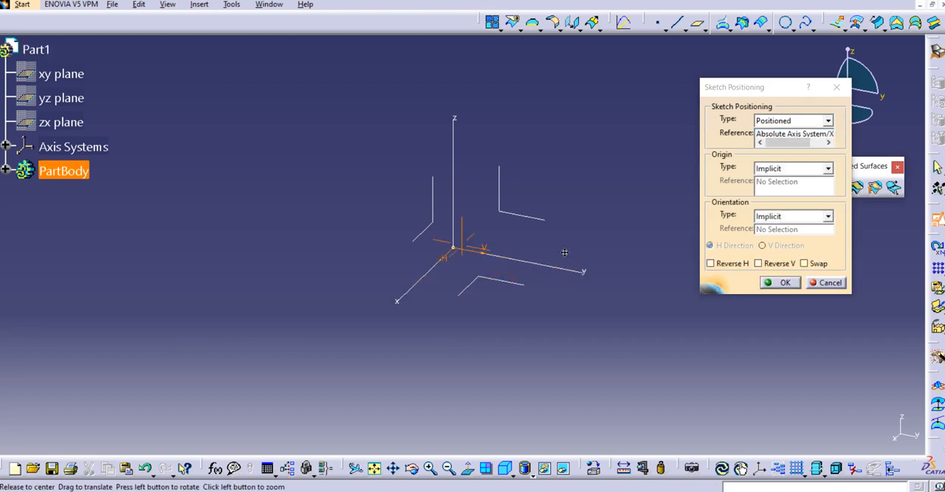
{"action": "left_click", "coordinate": [729, 263]}
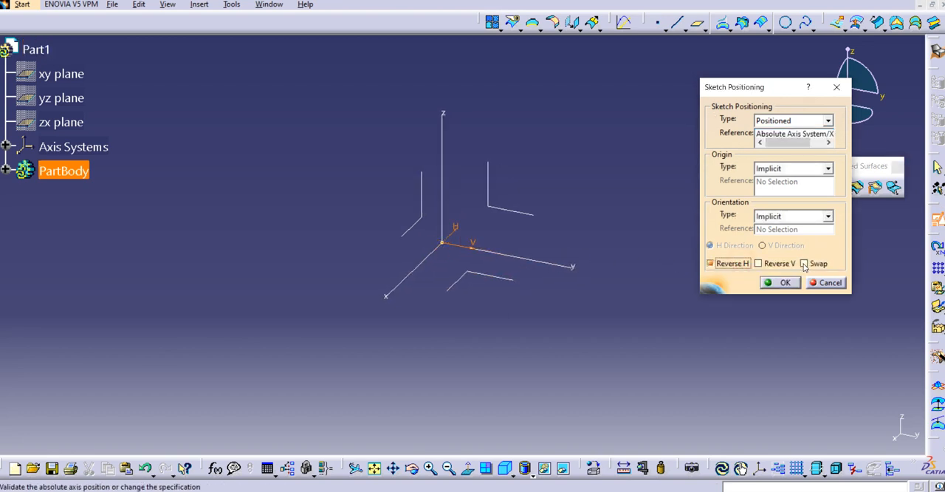
{"action": "left_click", "coordinate": [804, 263]}
{"action": "left_click", "coordinate": [781, 283]}
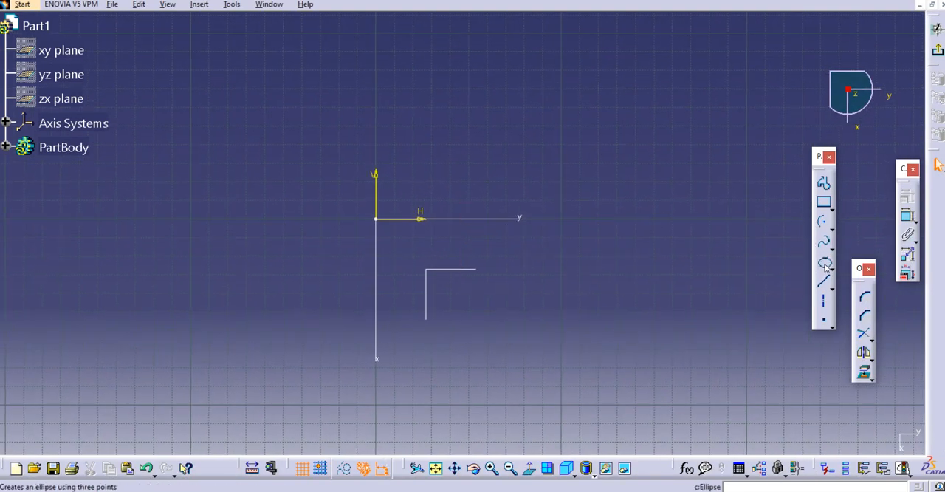
Sketch a vertical line about 117 mm long, starting on the H axis at about H -36 mm, and exit the sketch.
{"action": "left_click", "coordinate": [822, 281]}
{"action": "middle_click_drag", "start_coordinate": [433, 244], "coordinate": [435, 310]}
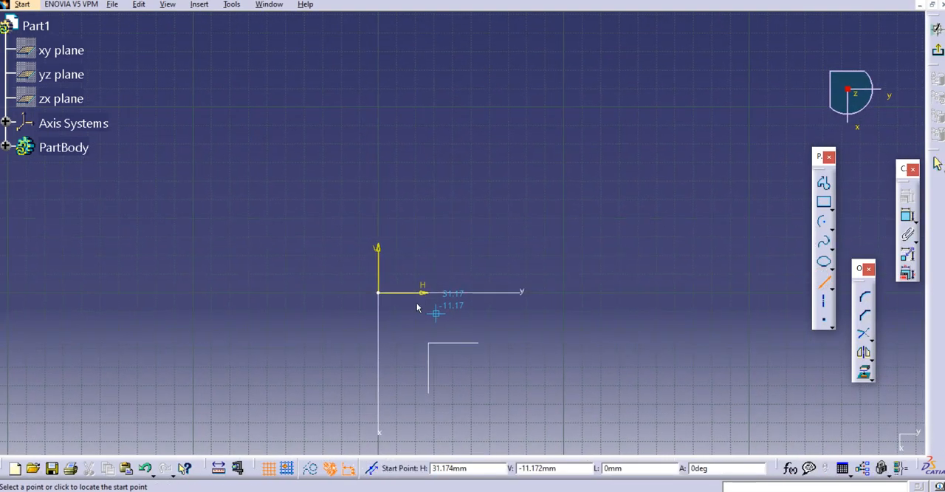
{"action": "left_click", "coordinate": [310, 291]}
{"action": "left_click", "coordinate": [311, 78]}
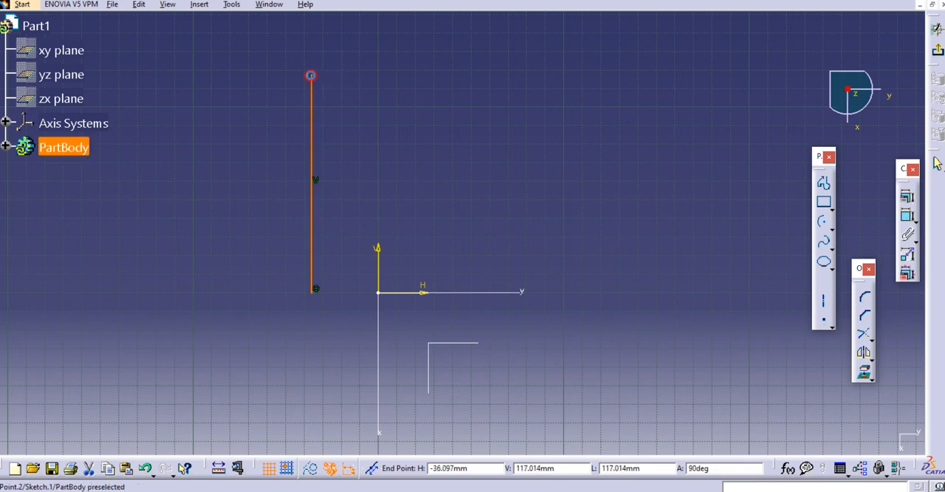
{"action": "left_click", "coordinate": [937, 29]}
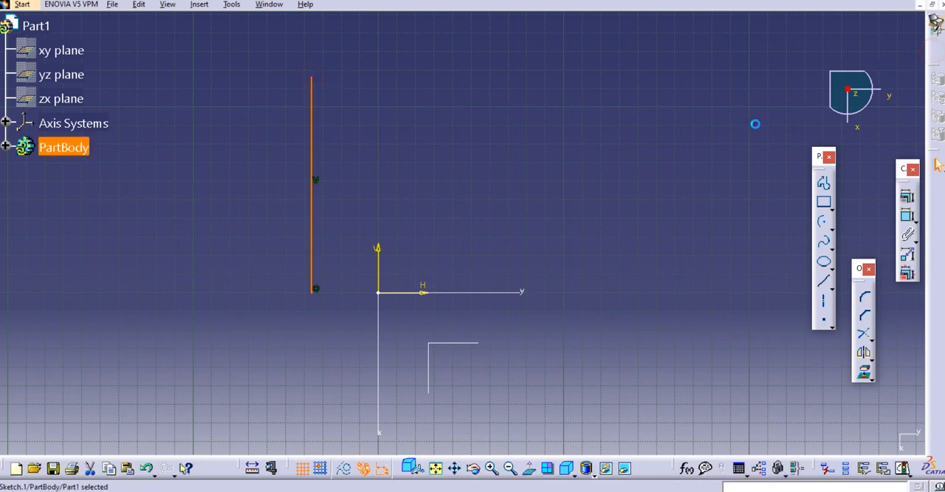
{"action": "left_click", "coordinate": [601, 171]}
{"action": "middle_click_drag", "start_coordinate": [607, 190], "coordinate": [585, 196]}
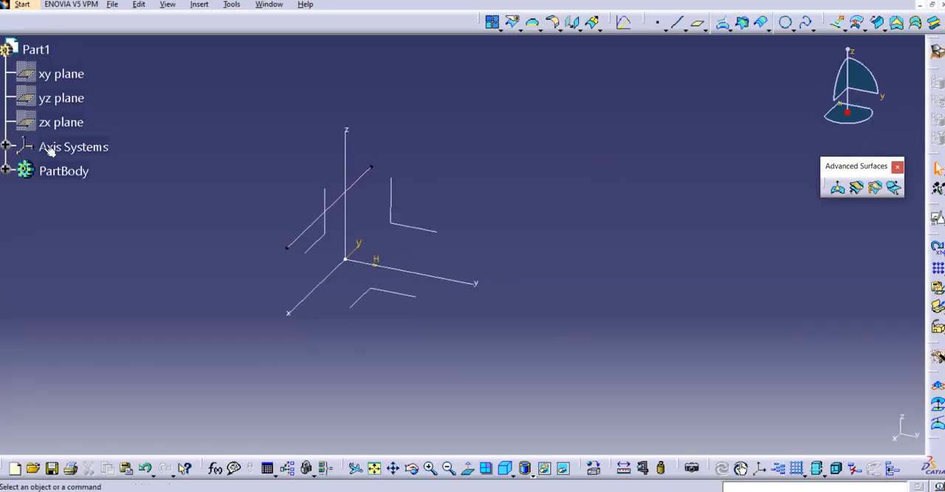
Create a second positioned sketch on the xy plane, again with H reversed and the axes swapped.
{"action": "left_click", "coordinate": [6, 170]}
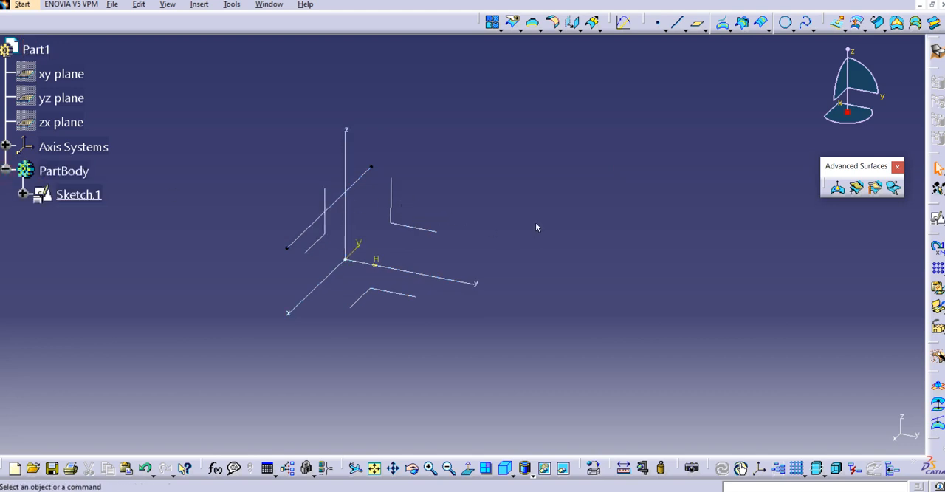
{"action": "middle_click_drag", "start_coordinate": [365, 220], "coordinate": [356, 222]}
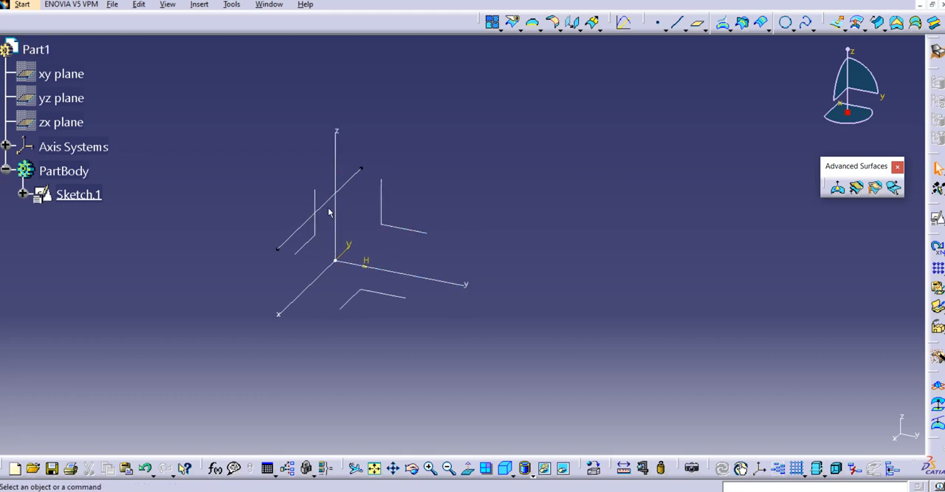
{"action": "middle_click_drag", "start_coordinate": [627, 197], "coordinate": [621, 198]}
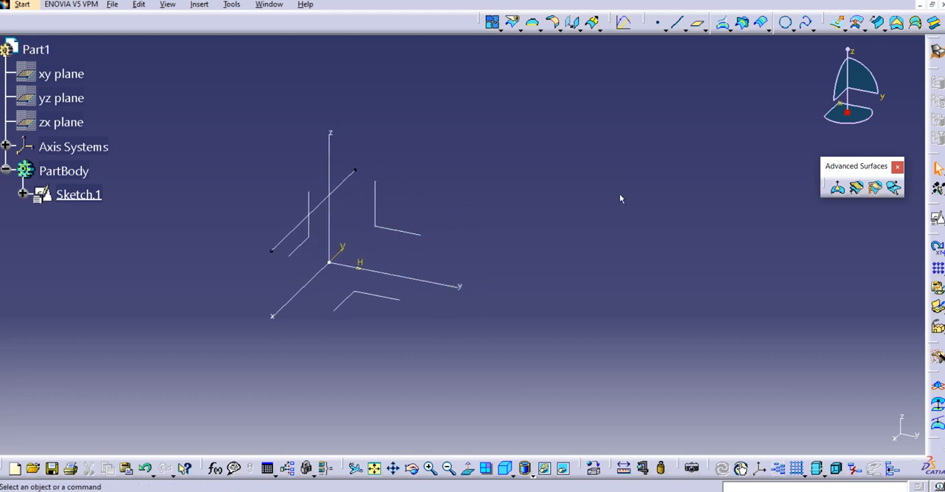
{"action": "left_click", "coordinate": [936, 221]}
{"action": "left_click", "coordinate": [369, 296]}
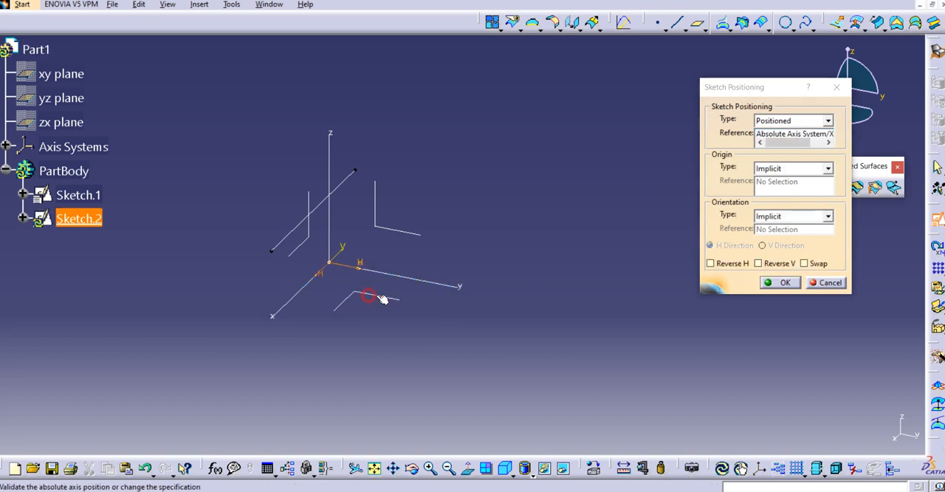
{"action": "left_click", "coordinate": [710, 262]}
{"action": "left_click", "coordinate": [805, 262]}
{"action": "left_click", "coordinate": [785, 283]}
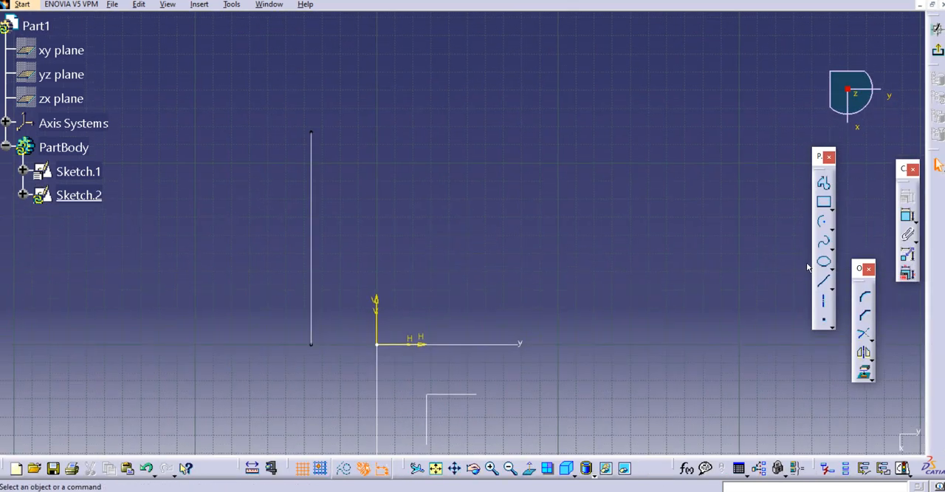
Sketch a vertical line from the positive H axis, roughly as long as the first sketch's line, and exit the sketch.
{"action": "left_click", "coordinate": [824, 281]}
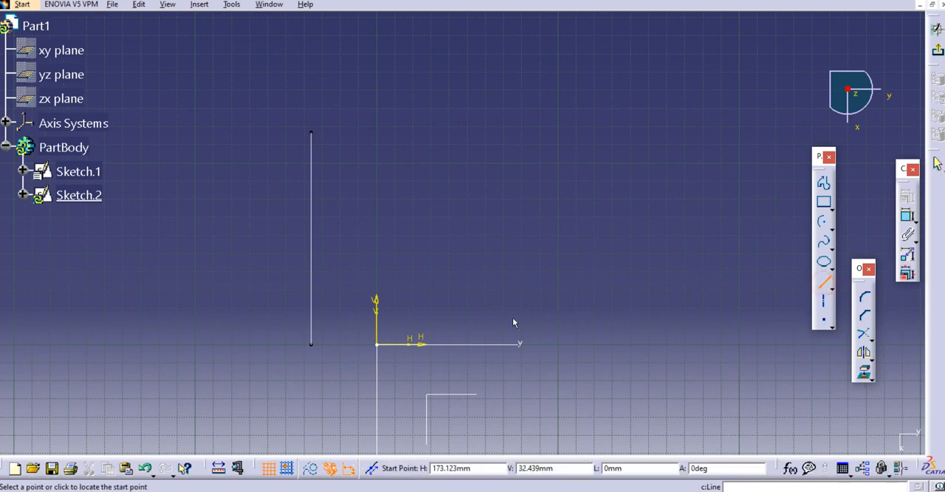
{"action": "left_click", "coordinate": [576, 343]}
{"action": "left_click", "coordinate": [575, 130]}
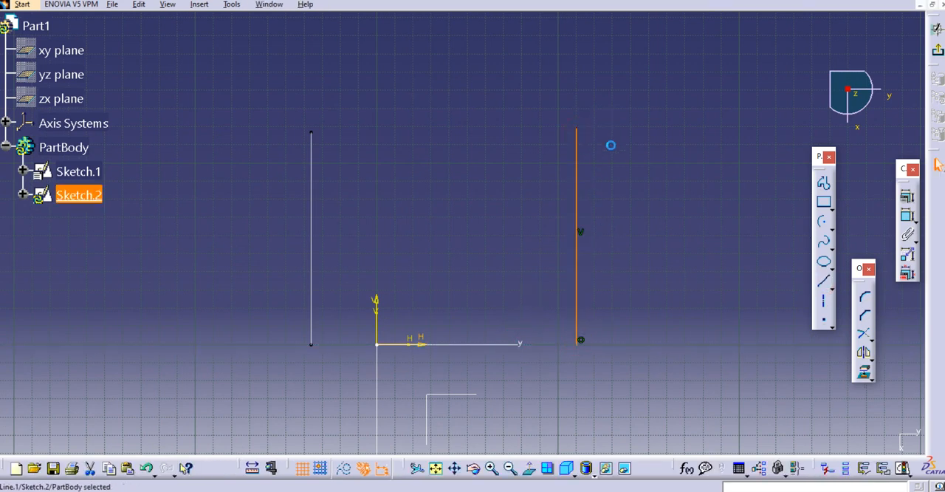
{"action": "left_click", "coordinate": [936, 28]}
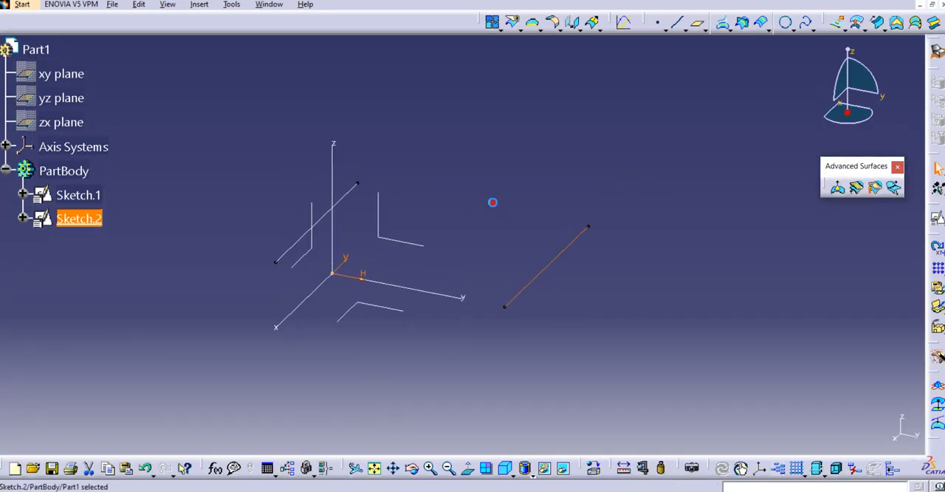
{"action": "left_click", "coordinate": [492, 202]}
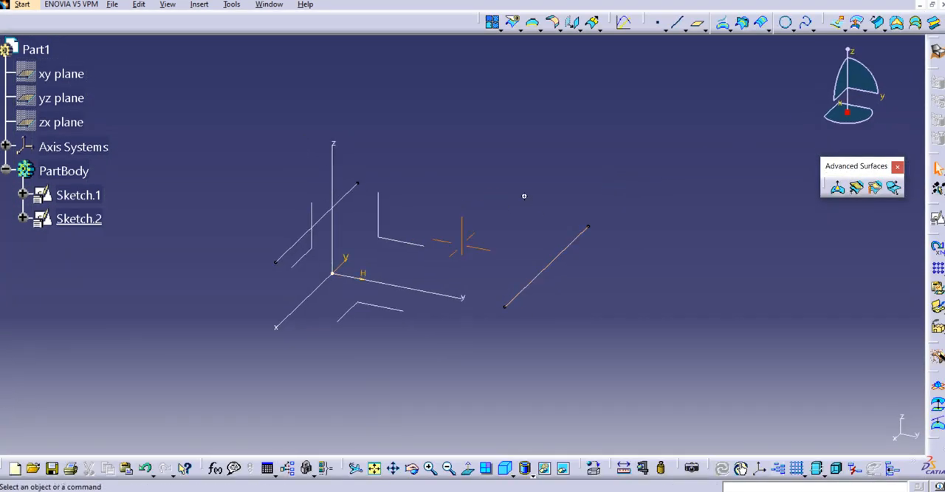
Define a line-profile swept surface of subtype Limit and middle with Sketch.1 as guide curve 1 and Sketch.2 as guide curve 2, and preview it.
{"action": "left_click", "coordinate": [878, 25]}
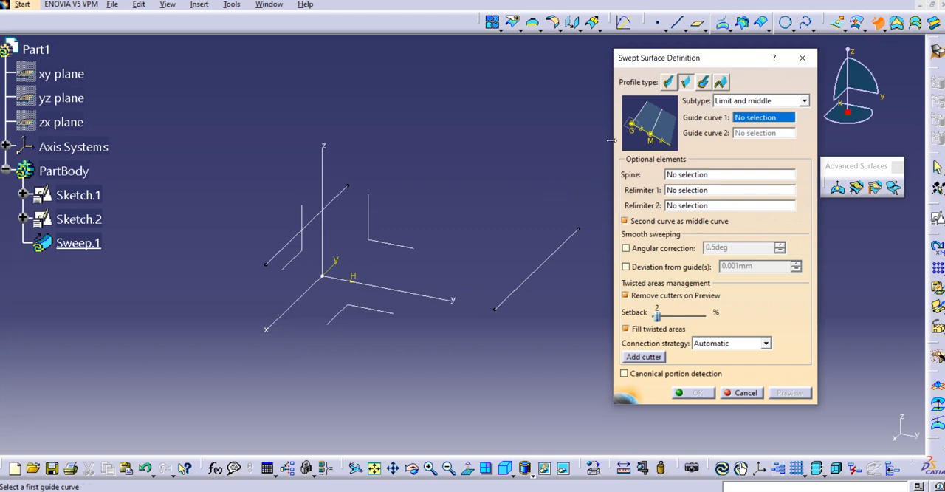
{"action": "left_click", "coordinate": [805, 102]}
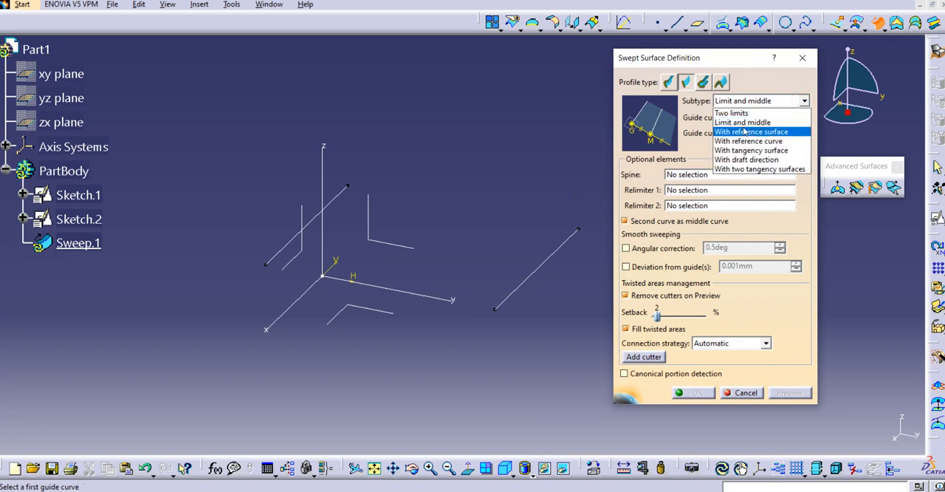
{"action": "left_click", "coordinate": [742, 120]}
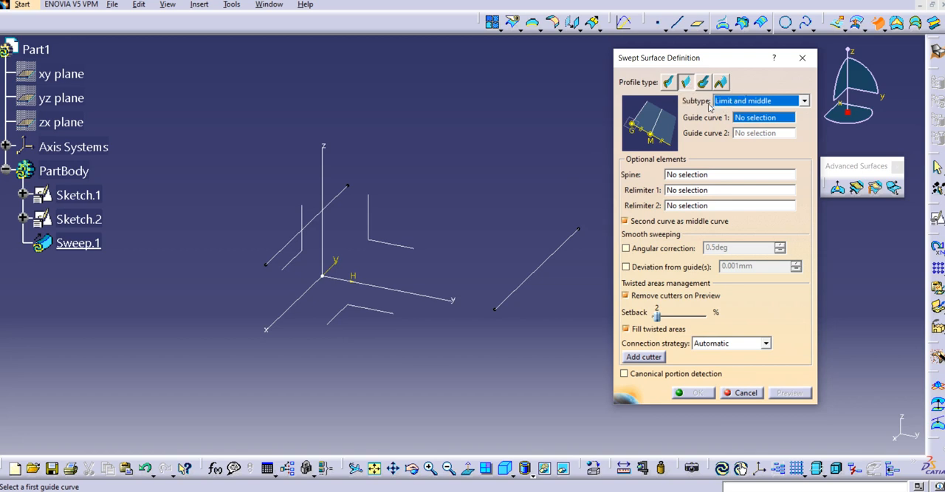
{"action": "left_click", "coordinate": [744, 119]}
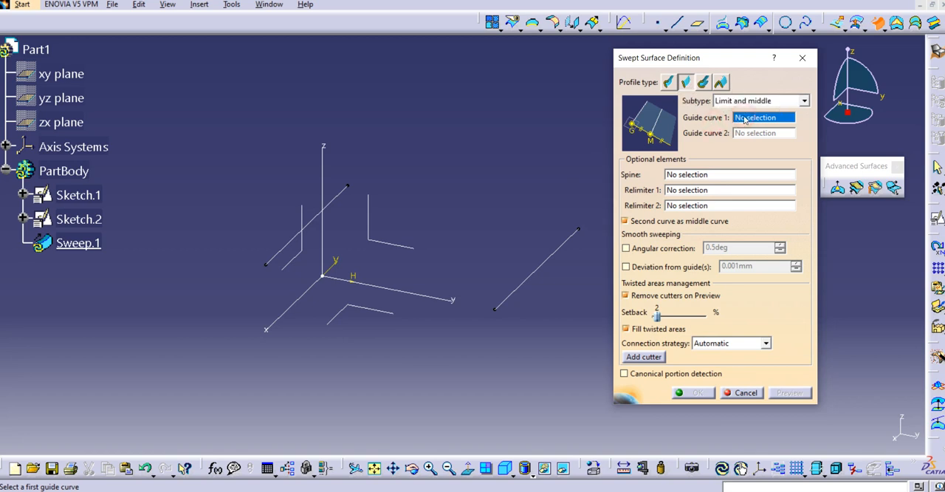
{"action": "left_click", "coordinate": [347, 198]}
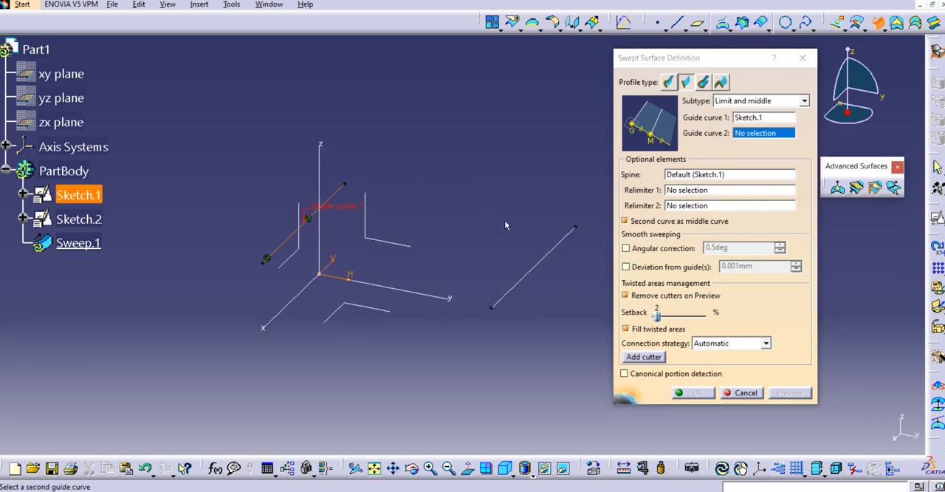
{"action": "left_click", "coordinate": [567, 241]}
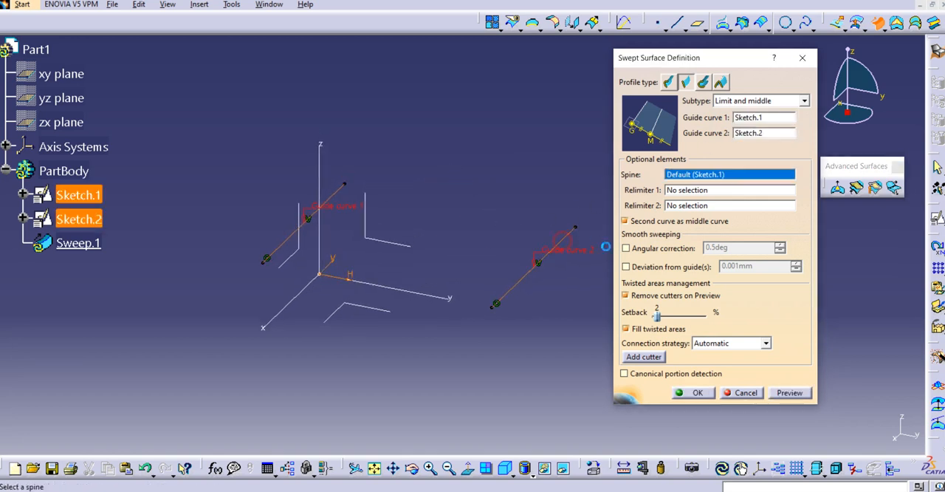
{"action": "middle_click_drag", "start_coordinate": [570, 281], "coordinate": [527, 263]}
{"action": "middle_click_drag", "start_coordinate": [455, 254], "coordinate": [459, 269]}
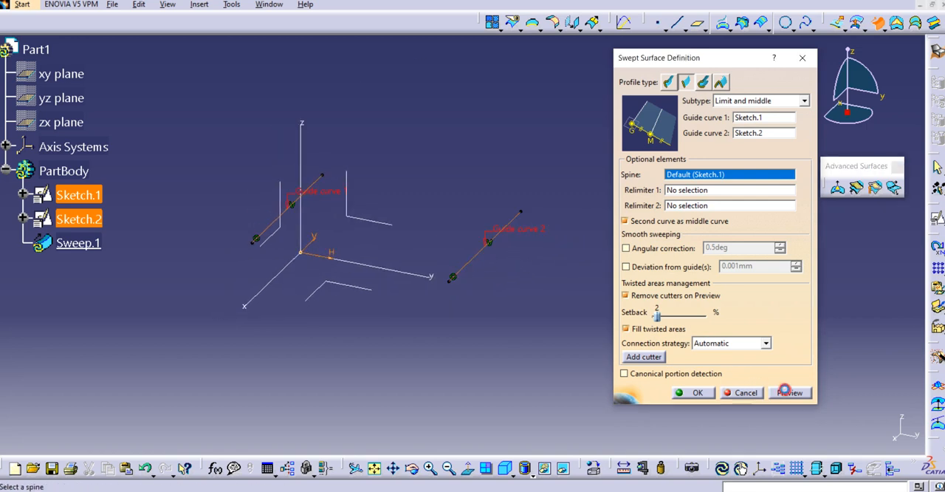
{"action": "left_click", "coordinate": [789, 392]}
{"action": "middle_click_drag", "start_coordinate": [540, 320], "coordinate": [365, 309]}
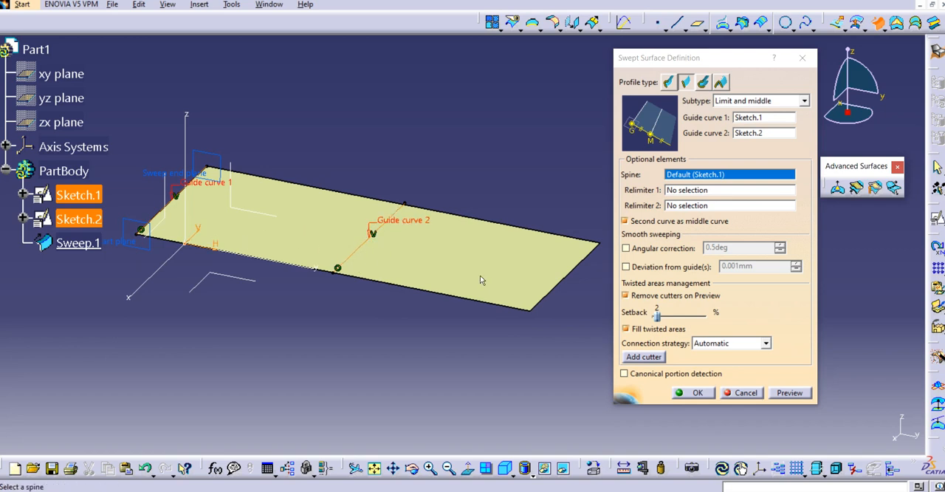
Create the previewed swept surface, then review its definition and close it without changes.
{"action": "left_click", "coordinate": [708, 392]}
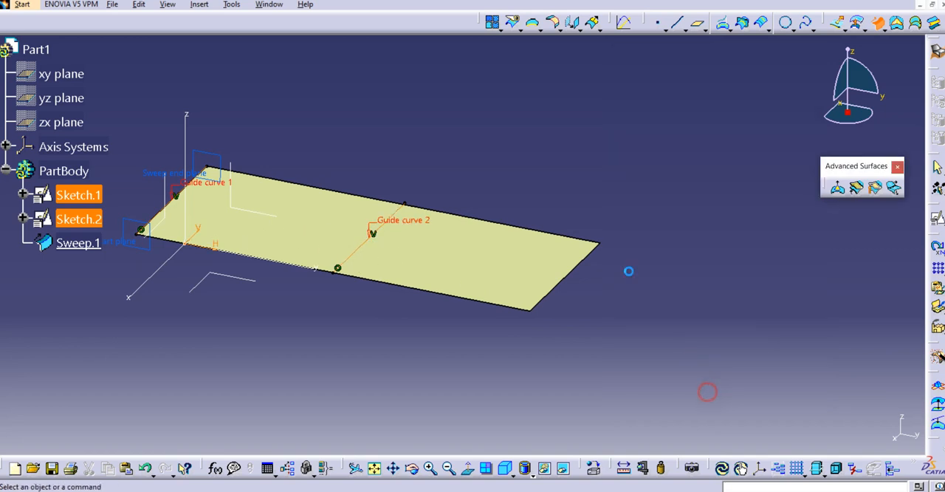
{"action": "middle_click_drag", "start_coordinate": [595, 195], "coordinate": [646, 195]}
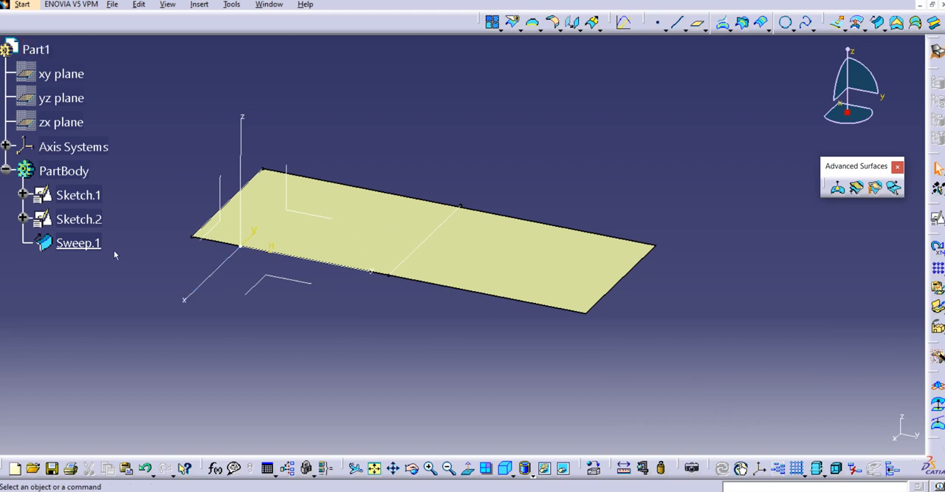
{"action": "double_click", "coordinate": [80, 243]}
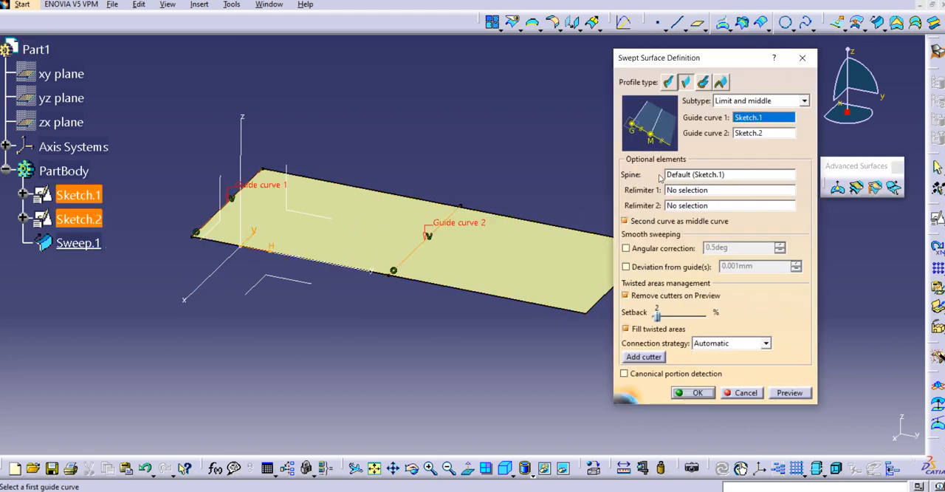
{"action": "left_click", "coordinate": [744, 392]}
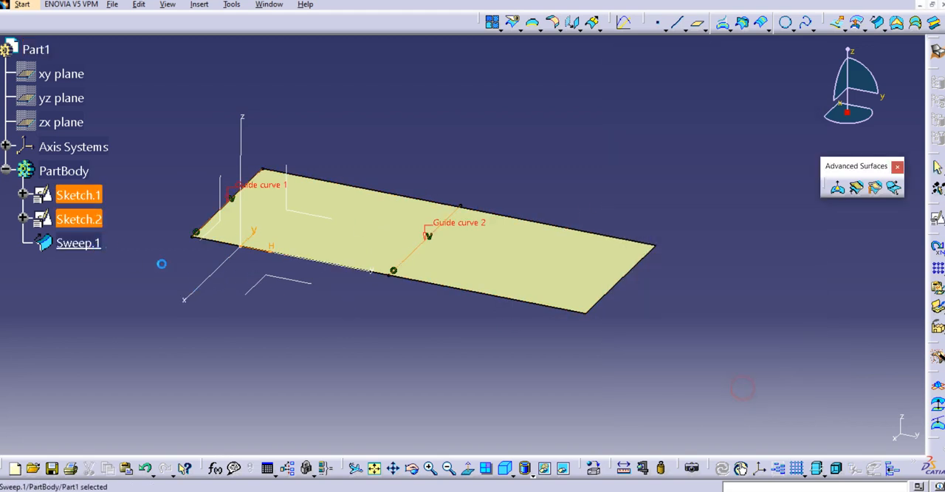
Delete the swept surface while keeping both sketches.
{"action": "left_click", "coordinate": [79, 243]}
{"action": "right_click", "coordinate": [74, 244]}
{"action": "left_click", "coordinate": [122, 169]}
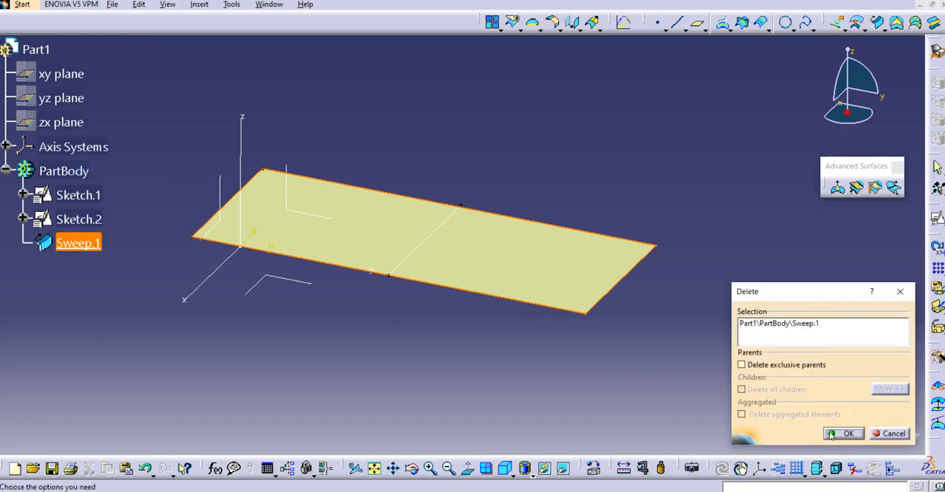
{"action": "left_click", "coordinate": [831, 434]}
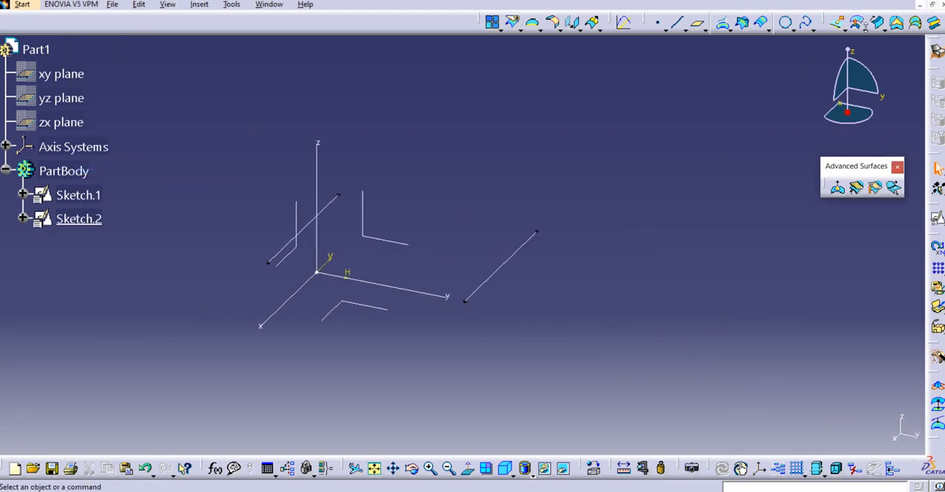
Create a Limit and middle line-profile sweep with Sketch.2 as guide curve 1 and Sketch.1 as guide curve 2.
{"action": "left_click", "coordinate": [877, 22]}
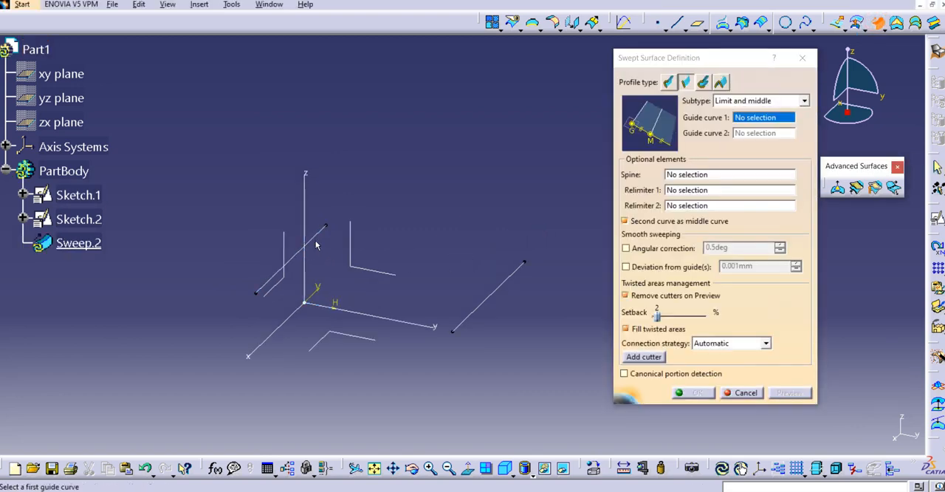
{"action": "left_click", "coordinate": [496, 290]}
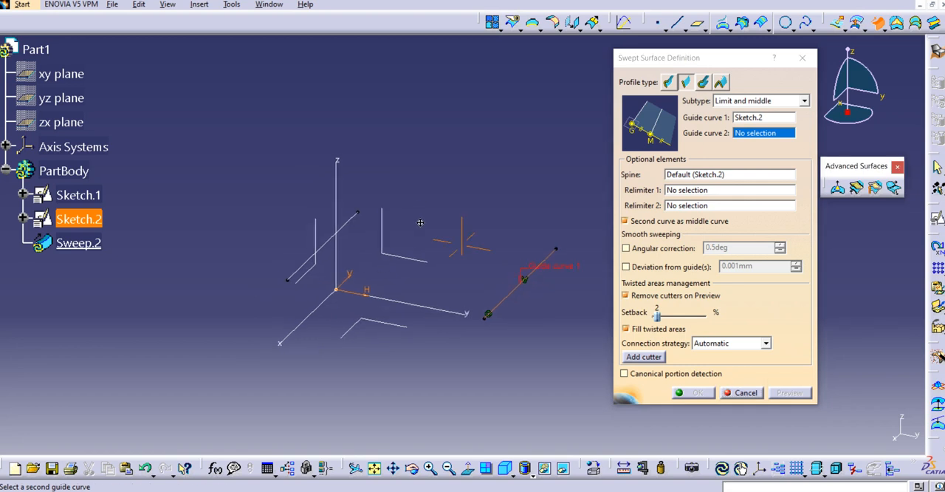
{"action": "left_click", "coordinate": [348, 234]}
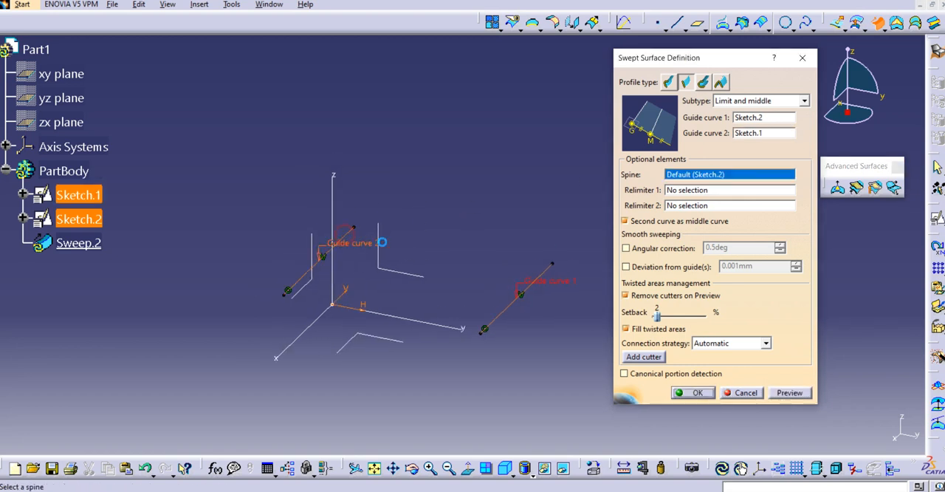
{"action": "left_click", "coordinate": [790, 393]}
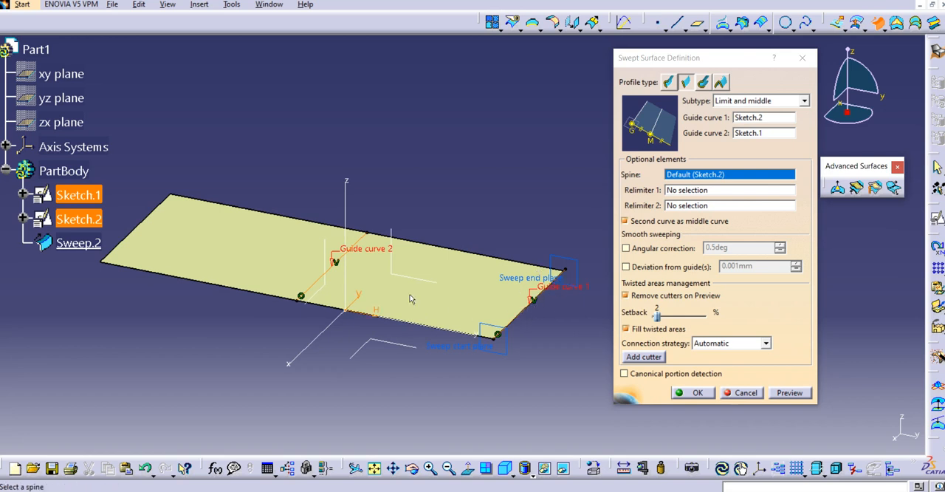
{"action": "middle_click_drag", "start_coordinate": [411, 299], "coordinate": [449, 302]}
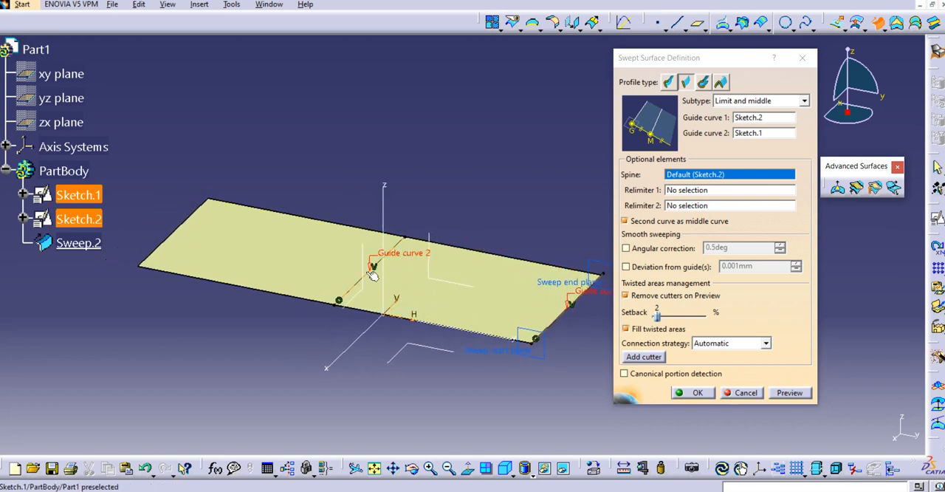
{"action": "left_click", "coordinate": [698, 393]}
{"action": "middle_click_drag", "start_coordinate": [462, 171], "coordinate": [503, 187]}
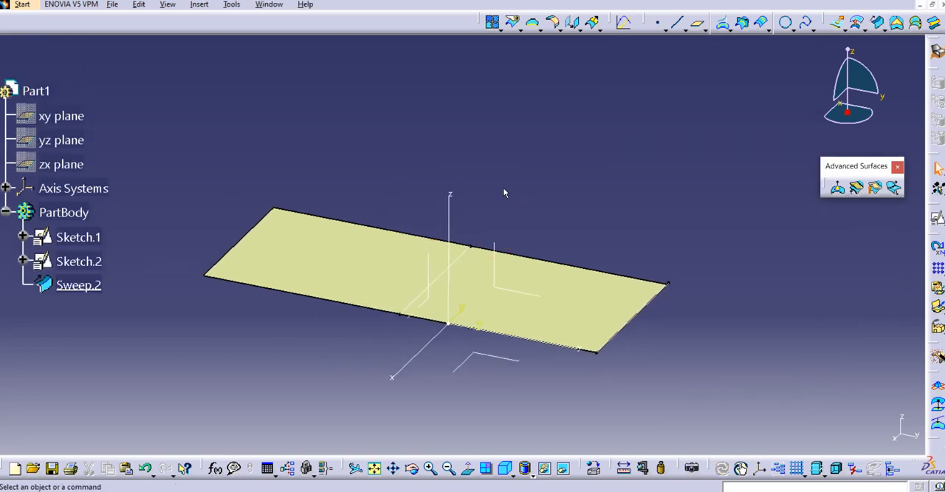
Reopen the swept surface's definition for editing and activate the selection of its first relimiter.
{"action": "left_click", "coordinate": [437, 278]}
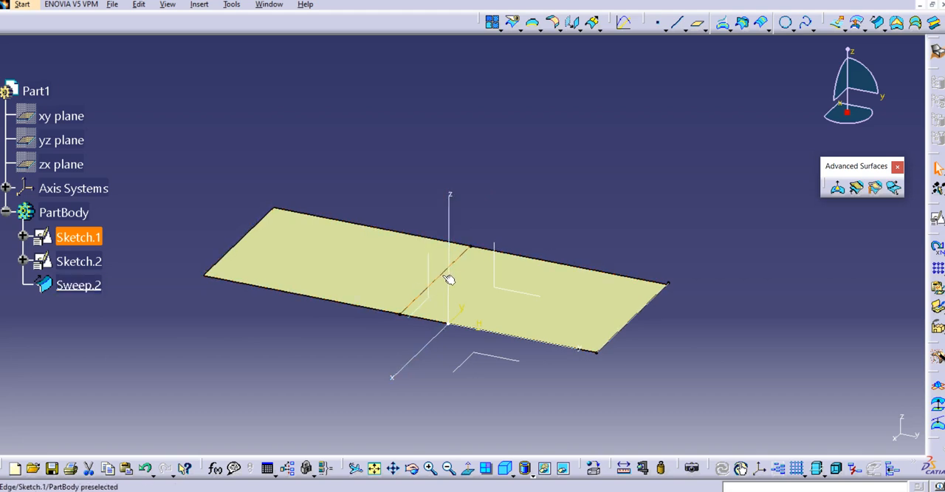
{"action": "left_click", "coordinate": [449, 279]}
{"action": "double_click", "coordinate": [78, 285]}
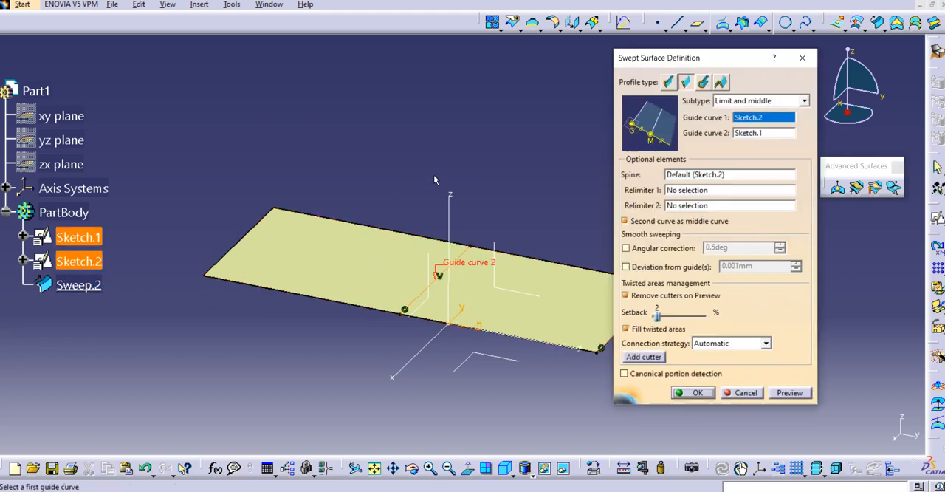
{"action": "middle_click_drag", "start_coordinate": [435, 179], "coordinate": [402, 169]}
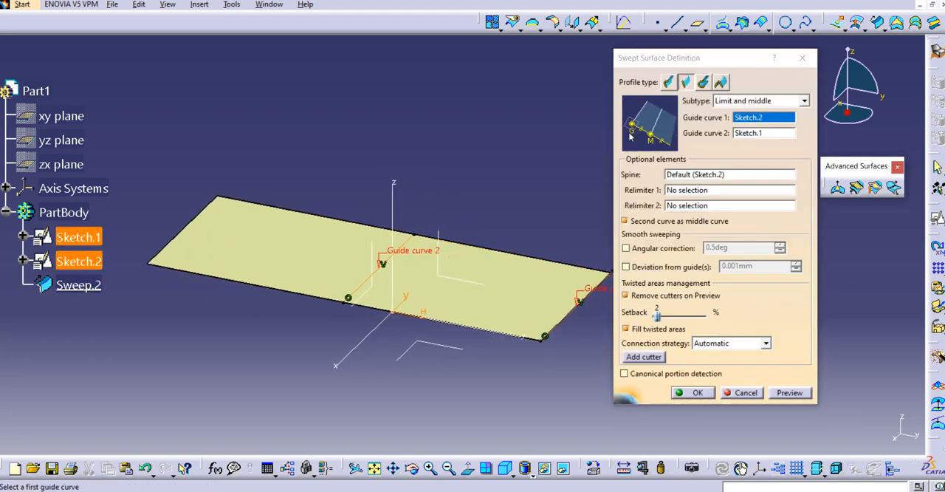
{"action": "left_click_drag", "start_coordinate": [660, 57], "coordinate": [699, 60]}
{"action": "left_click", "coordinate": [727, 193]}
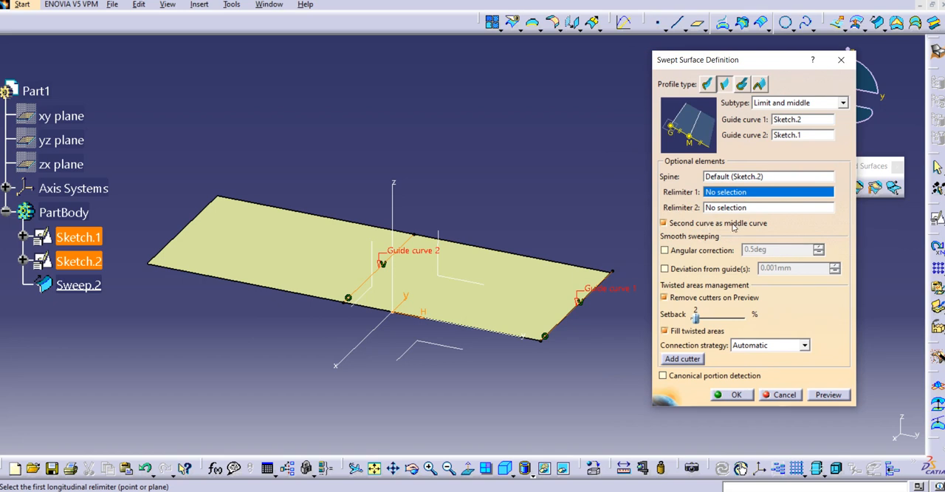
Turn off the second curve as middle curve, set Length 1 to 0 mm and preview the Two limits sweep.
{"action": "left_click", "coordinate": [663, 223]}
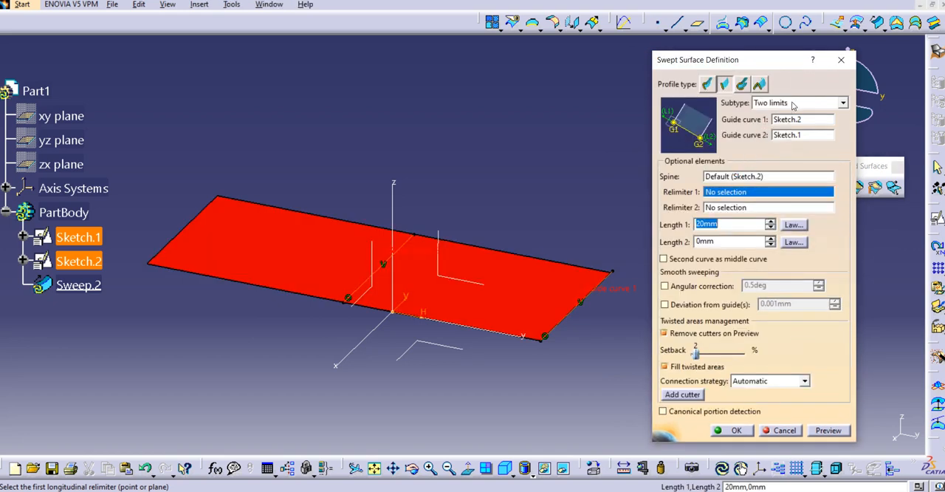
{"action": "key", "text": "BackSpace"}
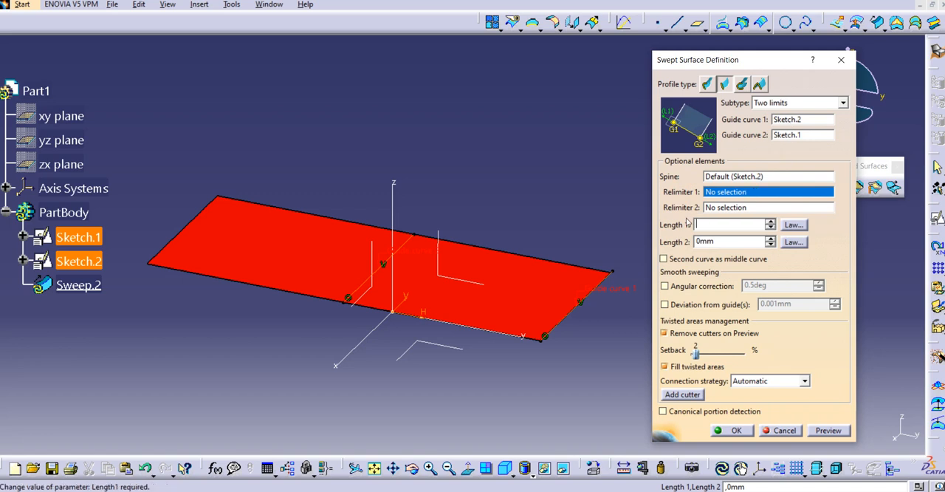
{"action": "left_click", "coordinate": [723, 192]}
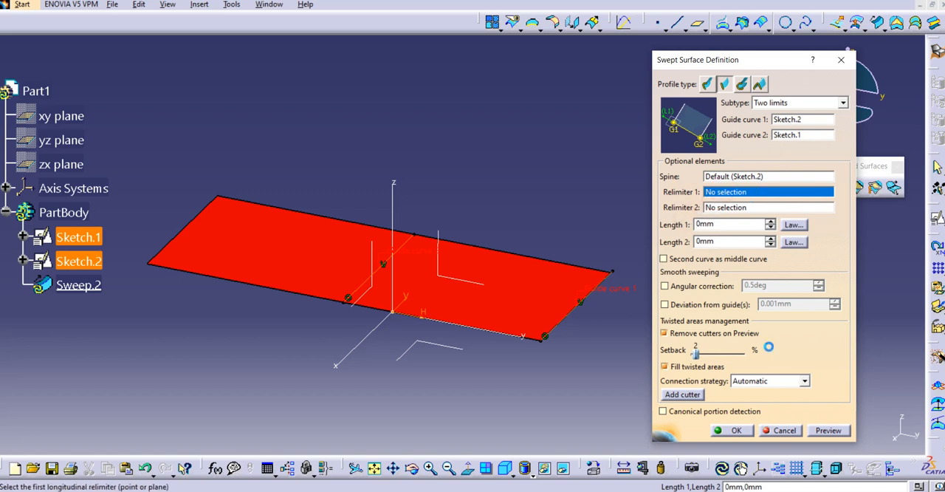
{"action": "left_click", "coordinate": [827, 431]}
{"action": "middle_click_drag", "start_coordinate": [542, 361], "coordinate": [478, 317]}
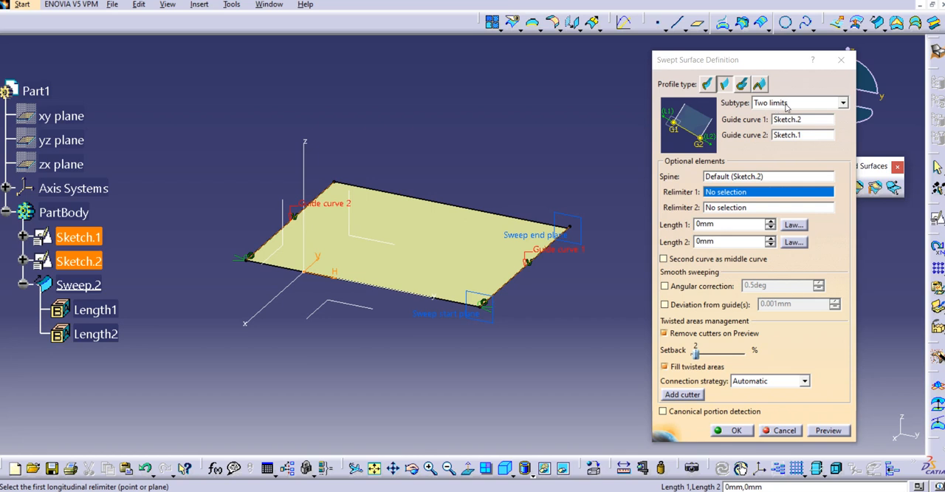
Change the sweep subtype back to Limit and middle and preview the surface.
{"action": "left_click", "coordinate": [842, 103]}
{"action": "left_click", "coordinate": [812, 125]}
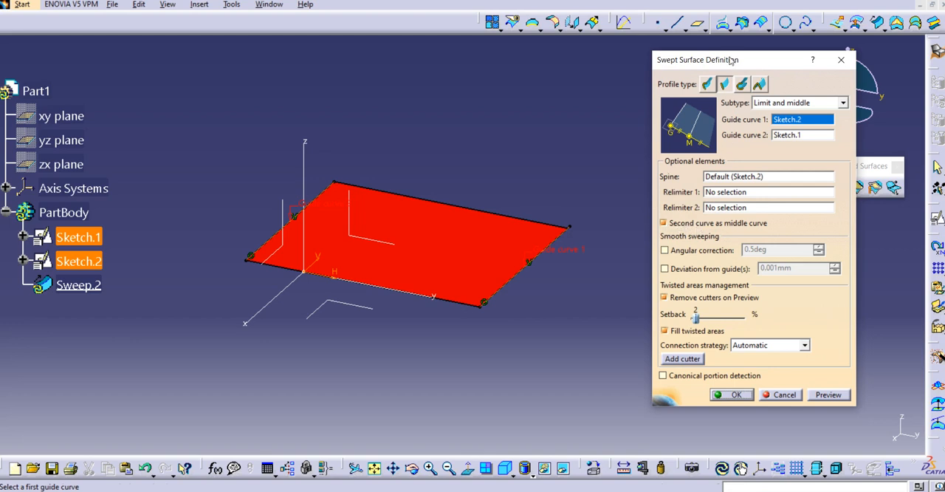
{"action": "left_click_drag", "start_coordinate": [731, 60], "coordinate": [716, 84]}
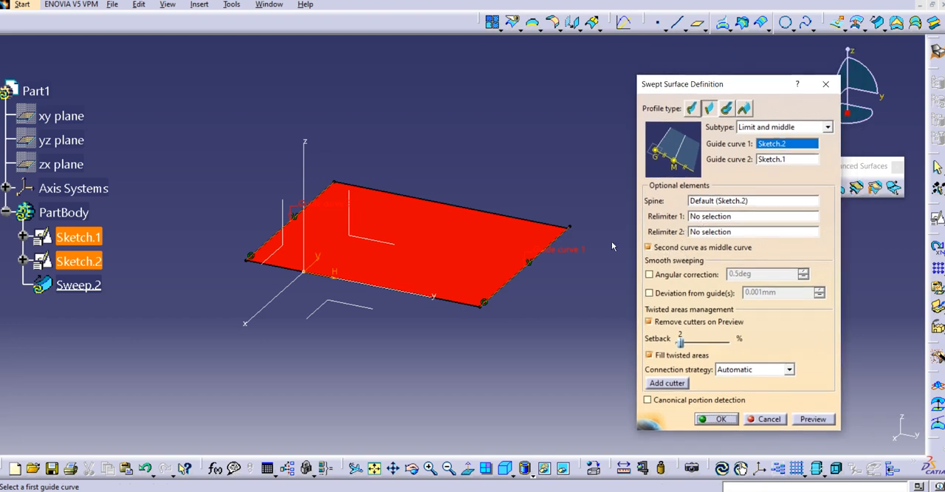
{"action": "middle_click_drag", "start_coordinate": [613, 246], "coordinate": [587, 235]}
{"action": "left_click", "coordinate": [712, 217]}
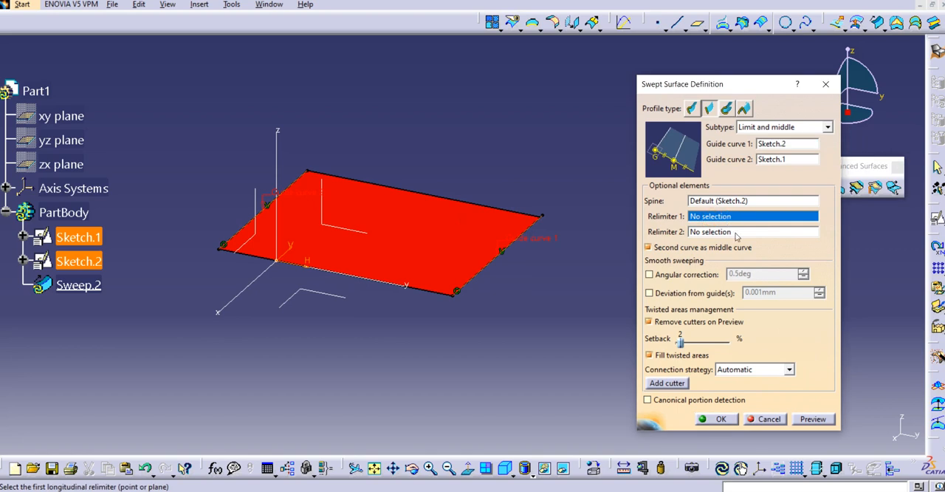
{"action": "left_click", "coordinate": [811, 422]}
{"action": "middle_click_drag", "start_coordinate": [367, 262], "coordinate": [486, 307]}
{"action": "middle_click_drag", "start_coordinate": [406, 259], "coordinate": [409, 251]}
{"action": "middle_click_drag", "start_coordinate": [501, 236], "coordinate": [487, 233]}
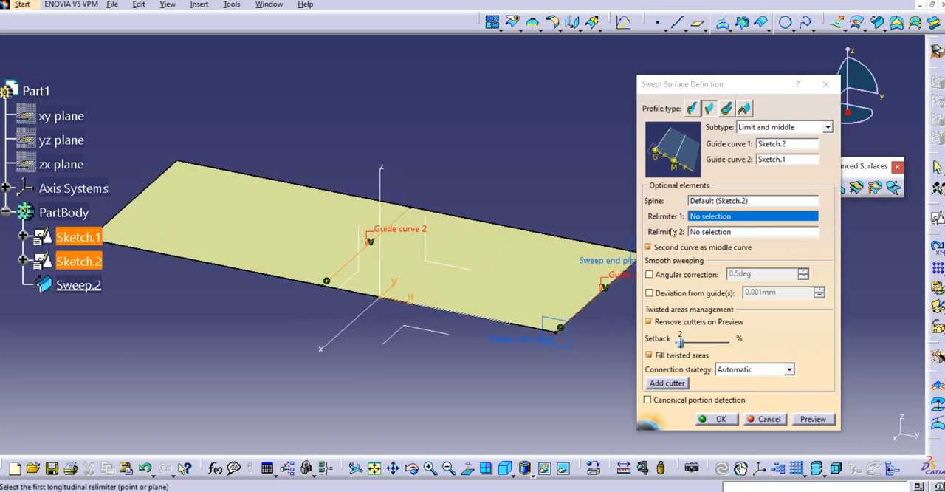
Start a new plane for Relimiter 1, of type Parallel through point with the absolute axis system's YZ plane as reference.
{"action": "right_click", "coordinate": [694, 217]}
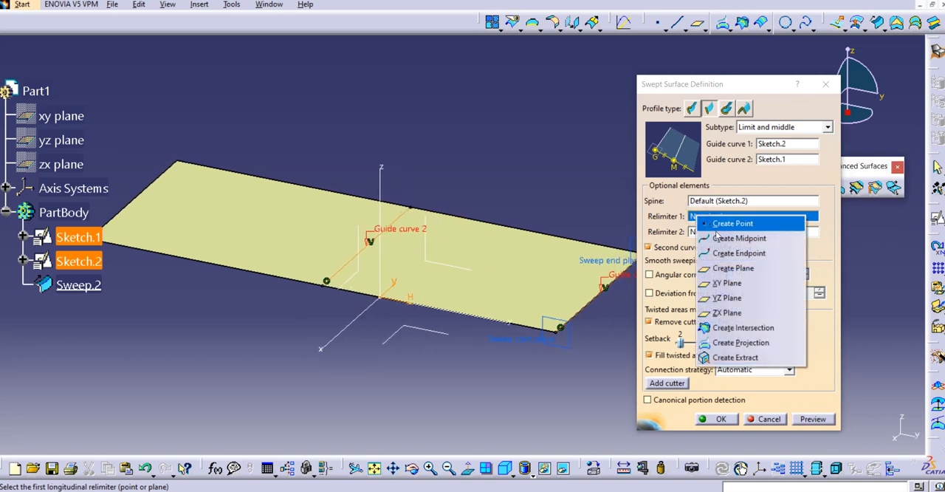
{"action": "left_click", "coordinate": [733, 268]}
{"action": "middle_click_drag", "start_coordinate": [554, 270], "coordinate": [524, 258]}
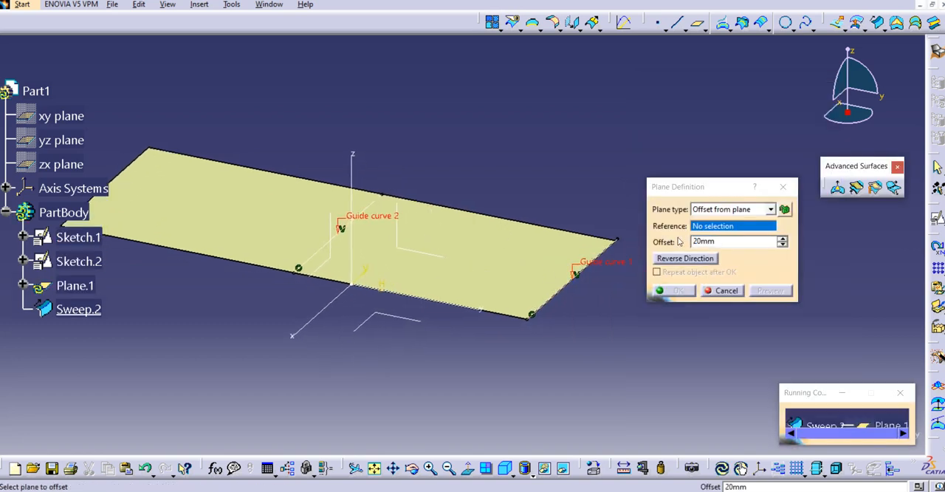
{"action": "left_click", "coordinate": [770, 209]}
{"action": "left_click", "coordinate": [738, 228]}
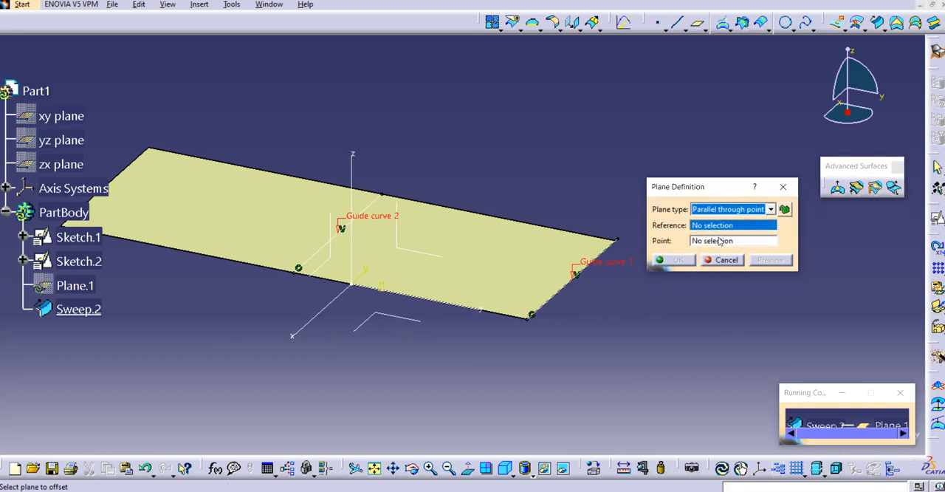
{"action": "left_click", "coordinate": [724, 226]}
{"action": "middle_click_drag", "start_coordinate": [556, 281], "coordinate": [525, 277]}
{"action": "left_click", "coordinate": [370, 242]}
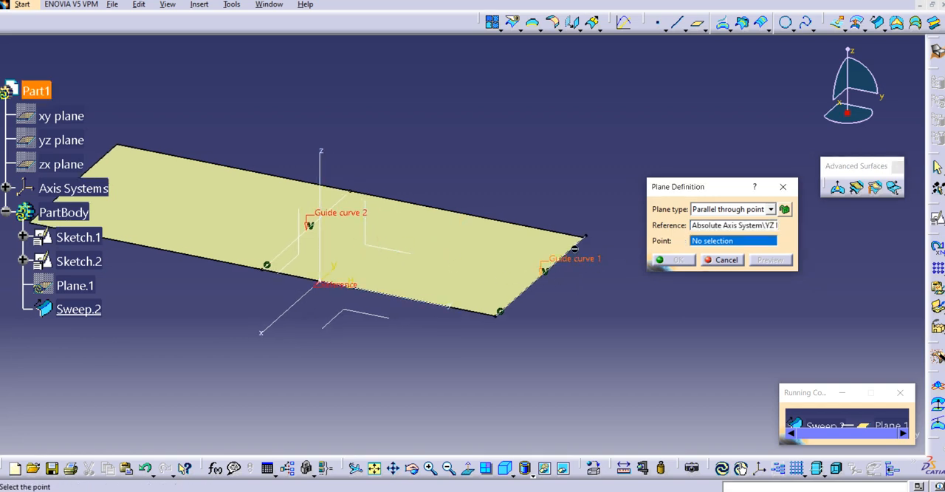
Define the plane's point on curve Sketch.2 at a curve-length ratio of 0.45, measured from the reversed direction.
{"action": "right_click", "coordinate": [717, 247]}
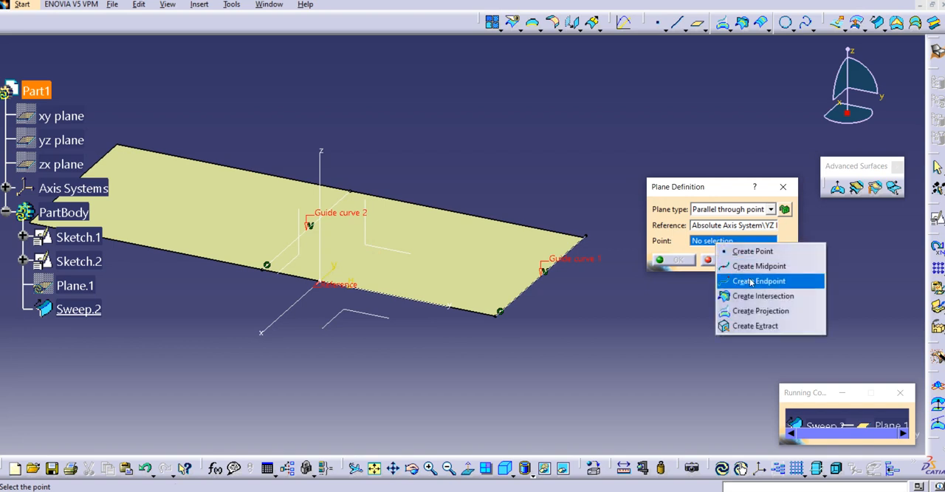
{"action": "left_click", "coordinate": [753, 253]}
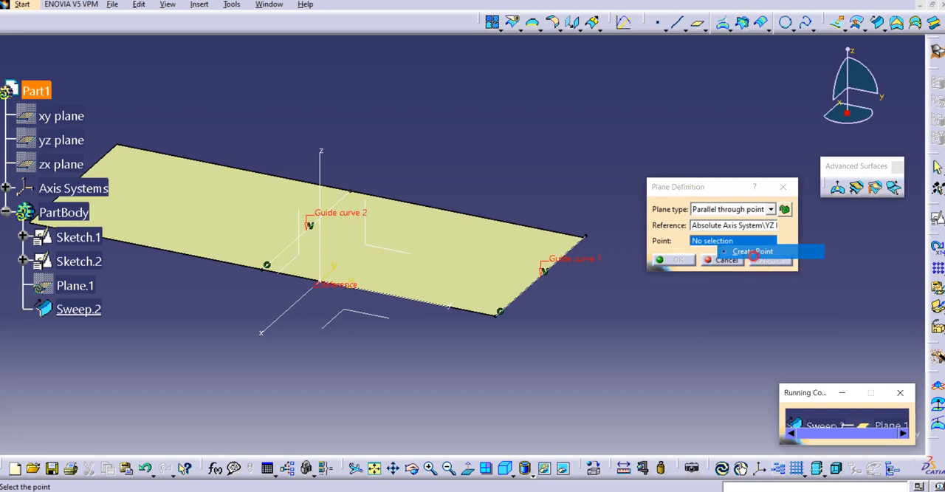
{"action": "left_click", "coordinate": [554, 271]}
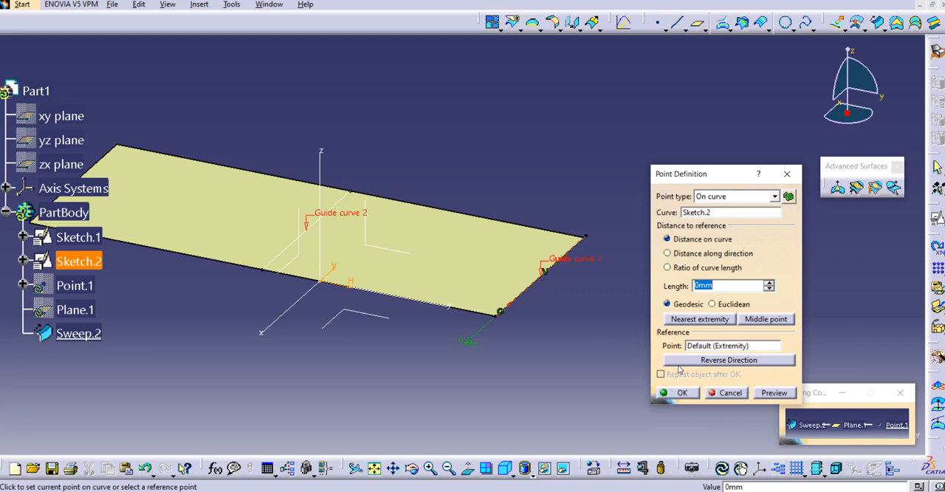
{"action": "left_click", "coordinate": [720, 360]}
{"action": "left_click", "coordinate": [720, 287]}
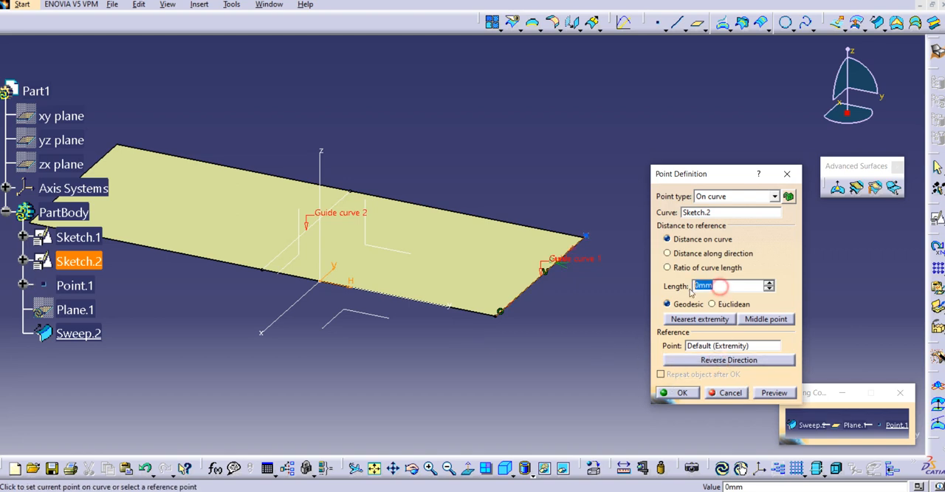
{"action": "left_click", "coordinate": [681, 269]}
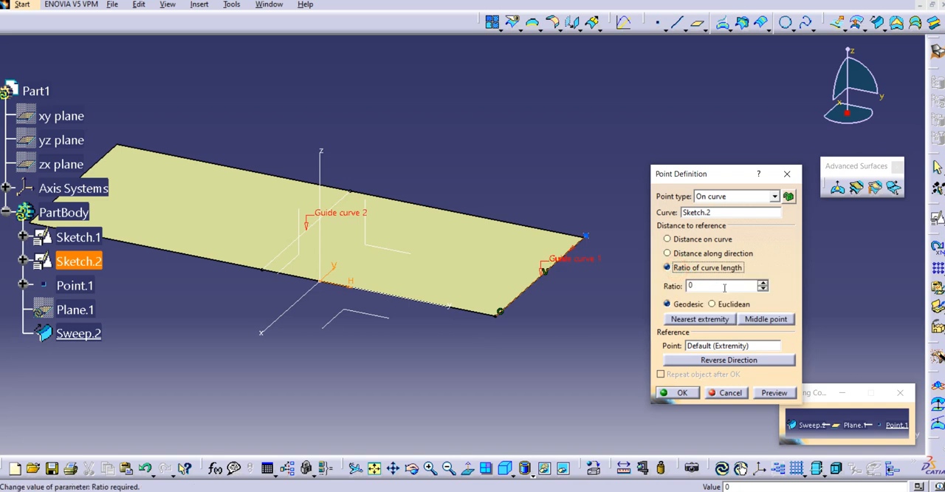
{"action": "left_click", "coordinate": [691, 285]}
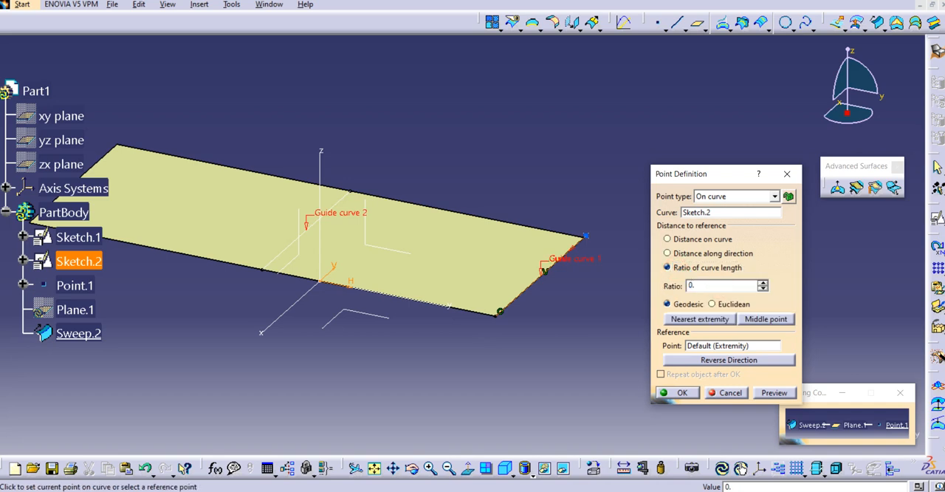
{"action": "left_click", "coordinate": [772, 393]}
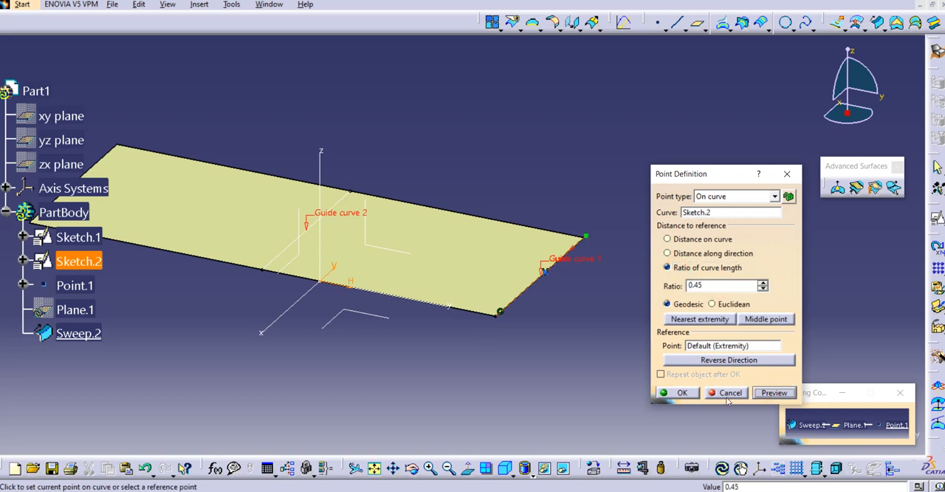
{"action": "left_click", "coordinate": [679, 393]}
Accept the parallel plane as the first relimiter and apply the swept surface.
{"action": "left_click", "coordinate": [677, 260]}
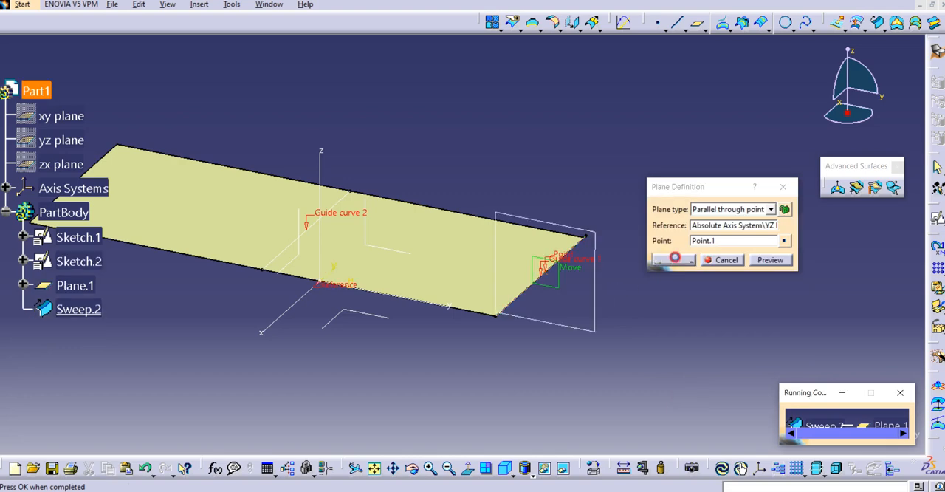
{"action": "middle_click_drag", "start_coordinate": [415, 314], "coordinate": [583, 391]}
{"action": "left_click", "coordinate": [713, 419]}
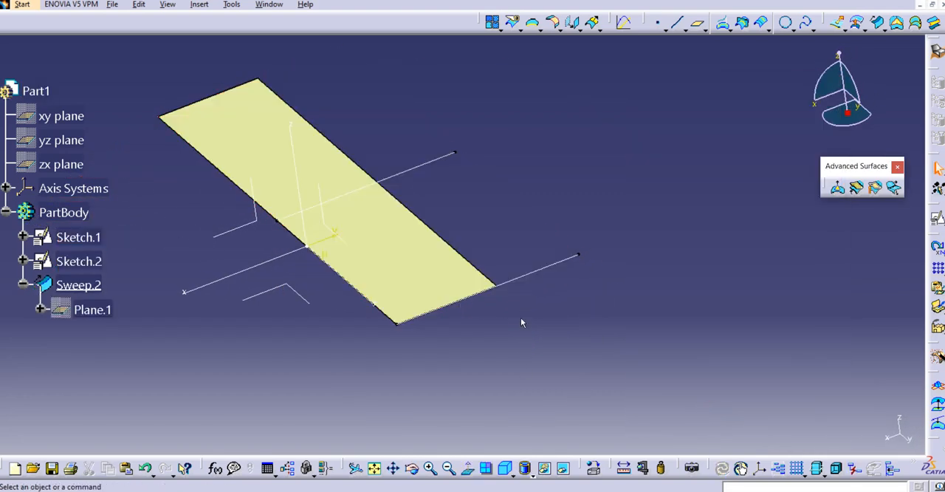
{"action": "mouse_move", "coordinate": [468, 329]}
{"action": "middle_mouse_down"}
{"action": "mouse_move", "coordinate": [522, 364]}
{"action": "mouse_move", "coordinate": [405, 378]}
{"action": "middle_mouse_up"}
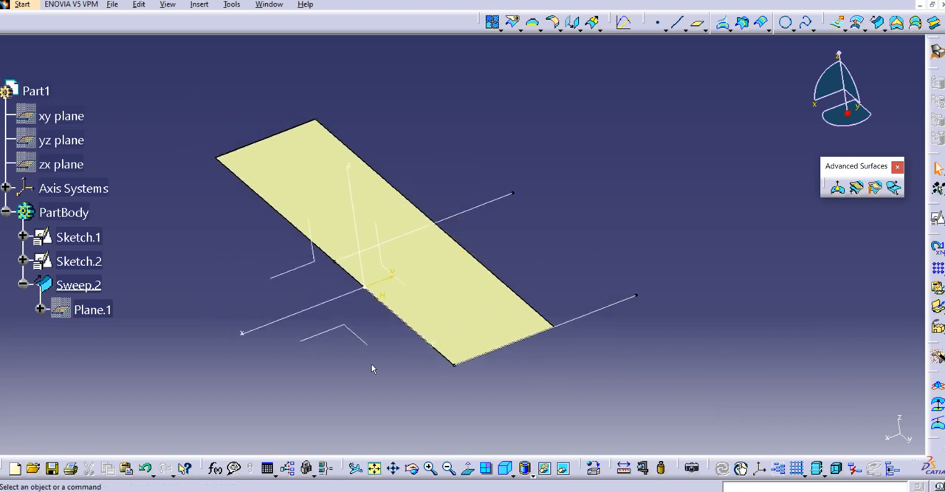
{"action": "middle_click_drag", "start_coordinate": [448, 320], "coordinate": [462, 307]}
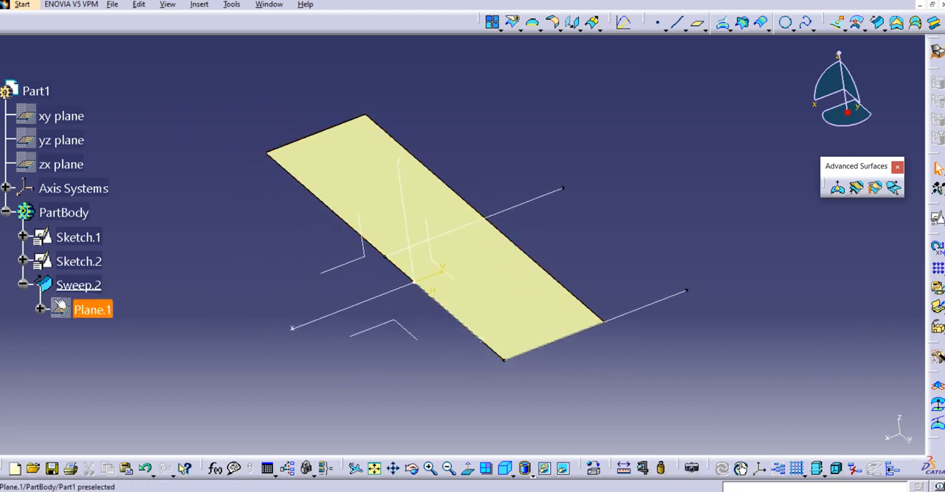
Reopen the swept surface's definition, set the ratio of the relimiter plane's point to 0.75 and apply the changes.
{"action": "double_click", "coordinate": [77, 285]}
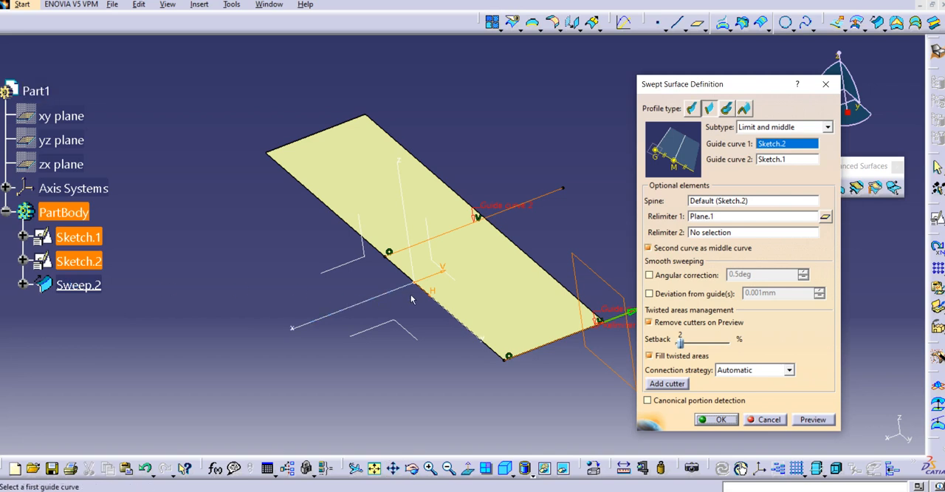
{"action": "middle_click_drag", "start_coordinate": [412, 298], "coordinate": [346, 292]}
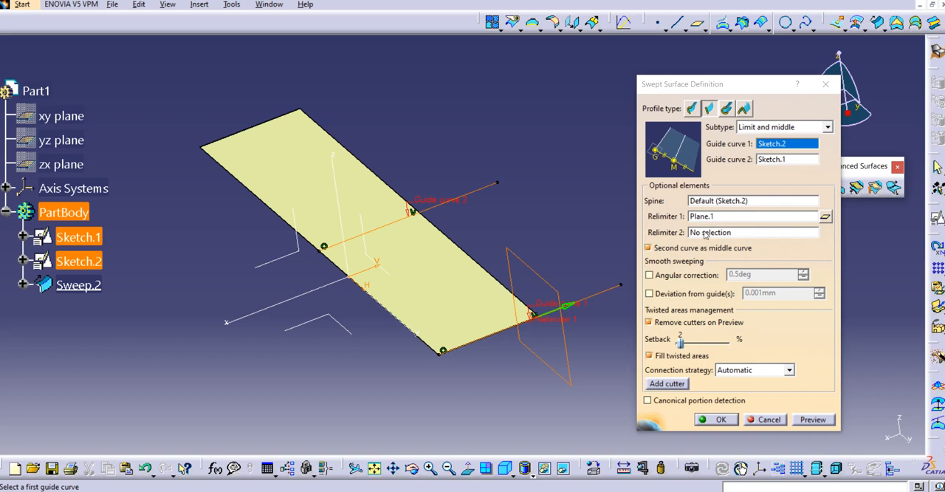
{"action": "left_click", "coordinate": [826, 217]}
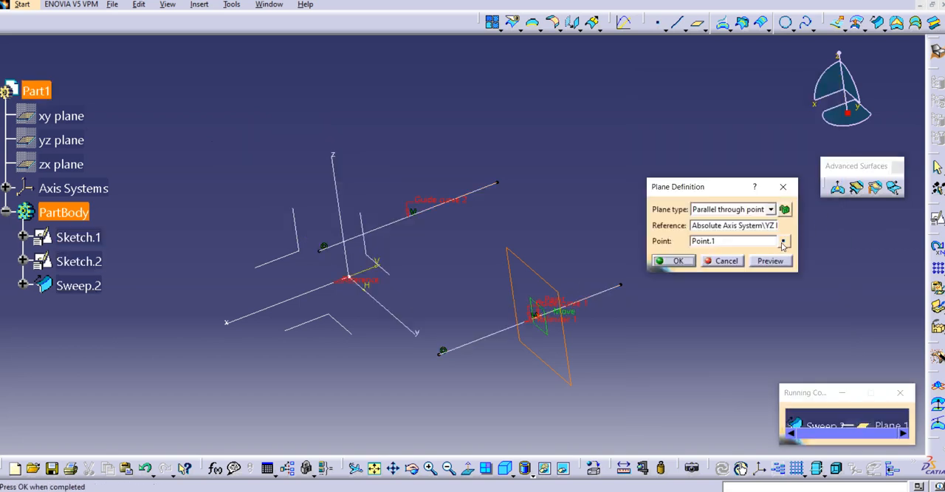
{"action": "left_click", "coordinate": [782, 243]}
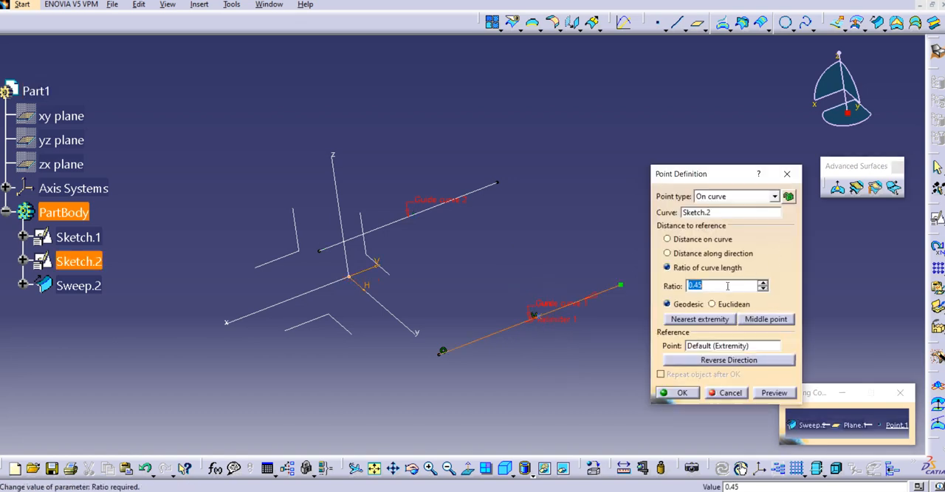
{"action": "type", "text": "0."}
{"action": "left_click", "coordinate": [678, 392]}
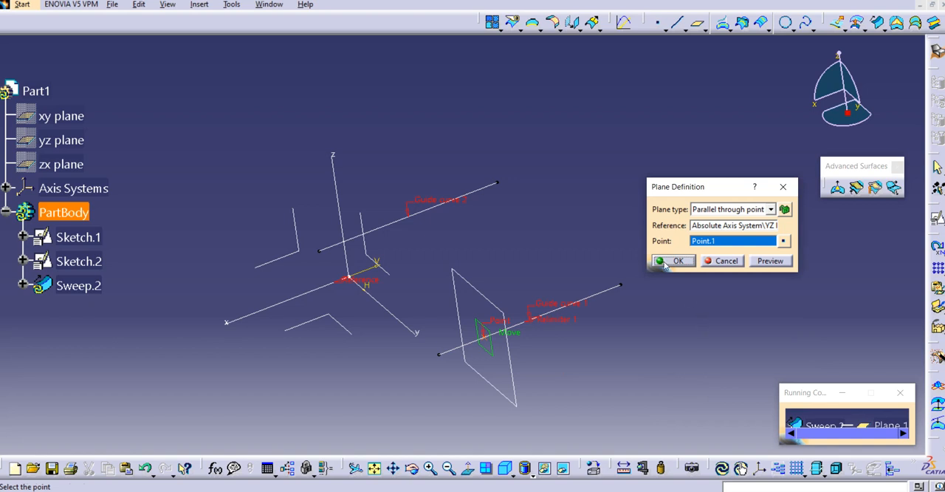
{"action": "left_click", "coordinate": [667, 264]}
{"action": "left_click", "coordinate": [727, 419]}
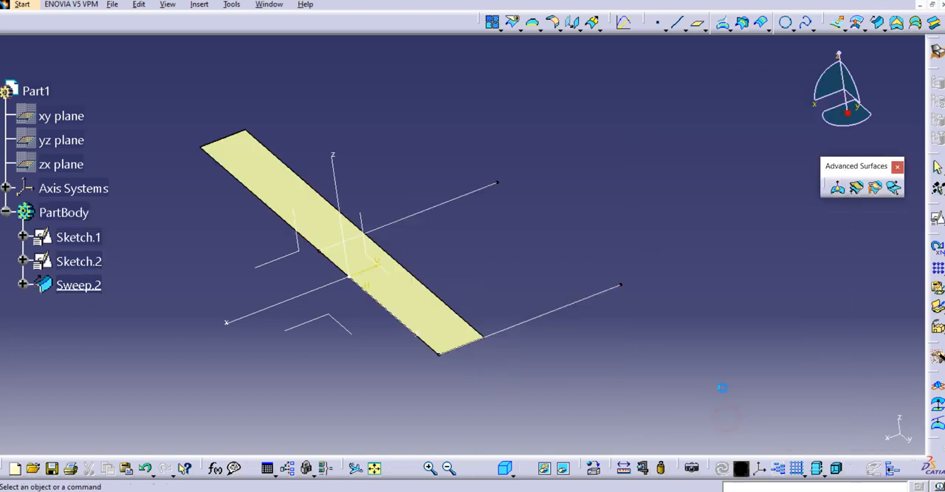
{"action": "middle_click_drag", "start_coordinate": [584, 314], "coordinate": [565, 304]}
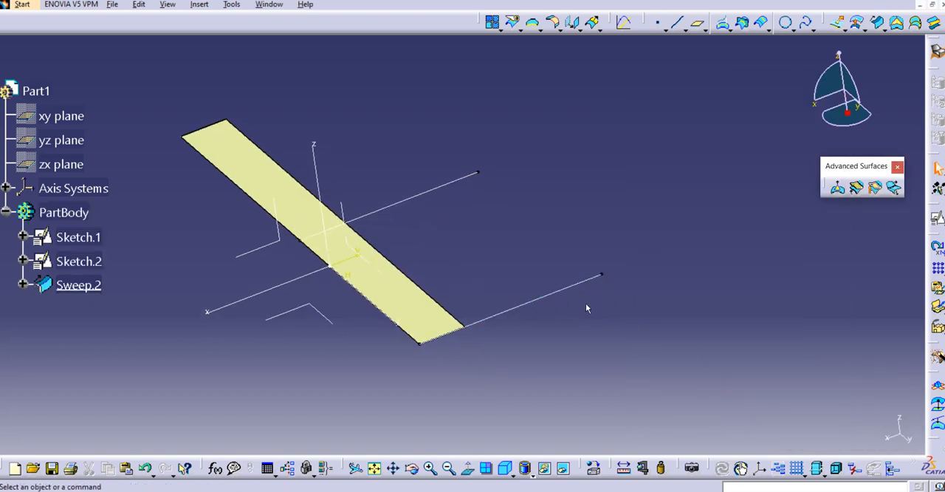
Lower the Ratio parameter of Point.1 under the sweep's relimiter plane to widen the surface.
{"action": "left_click", "coordinate": [23, 284]}
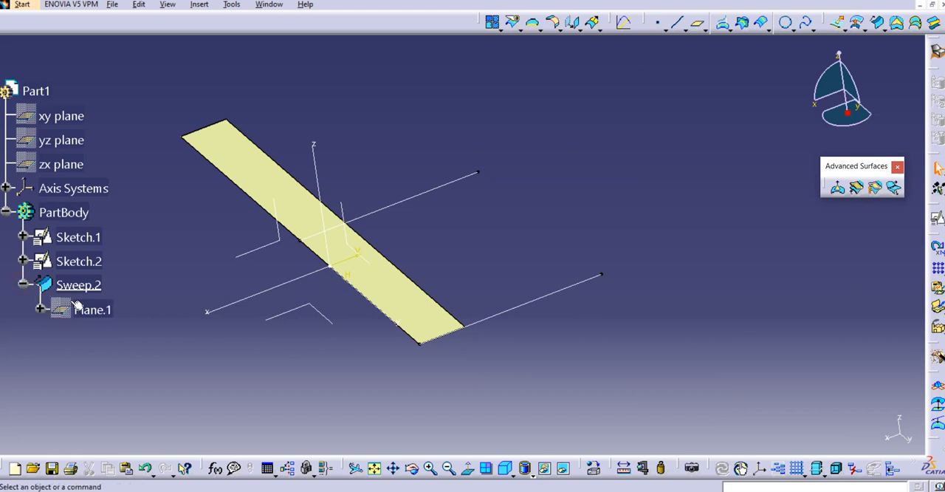
{"action": "left_click", "coordinate": [40, 309]}
{"action": "left_click", "coordinate": [57, 333]}
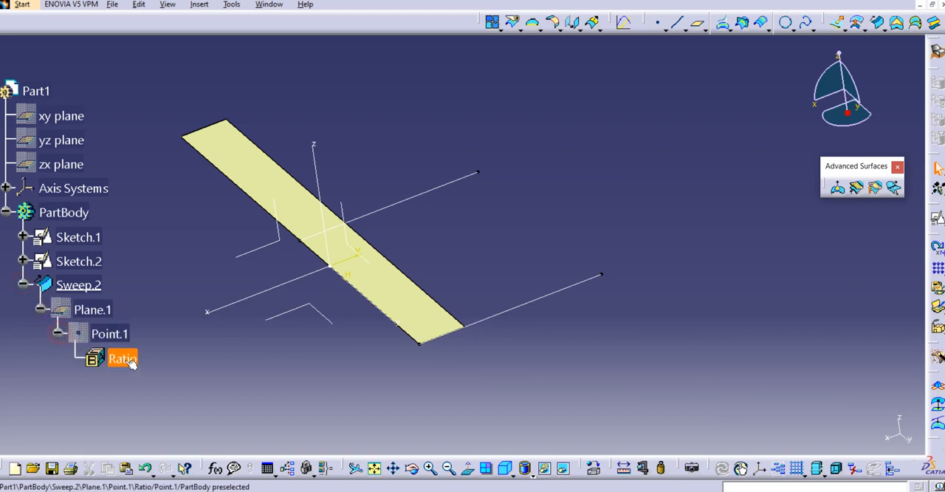
{"action": "double_click", "coordinate": [124, 359]}
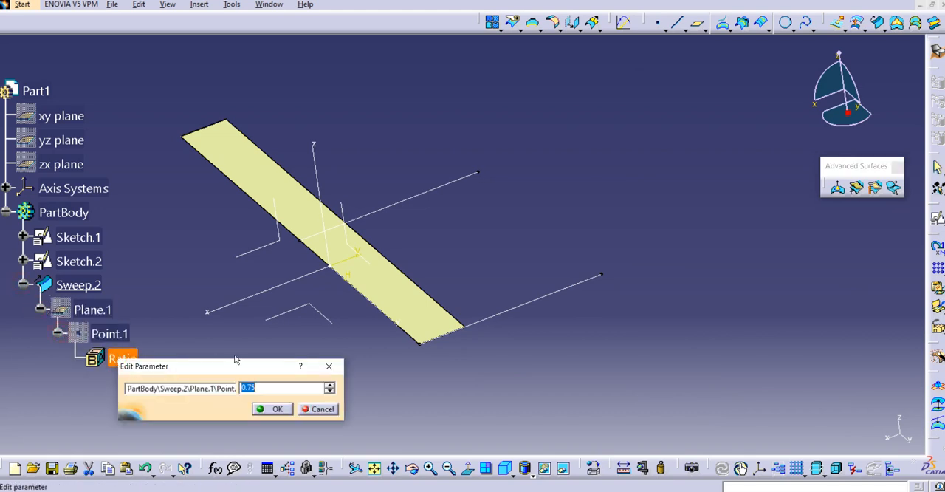
{"action": "type", "text": "0."}
{"action": "key", "text": "Return"}
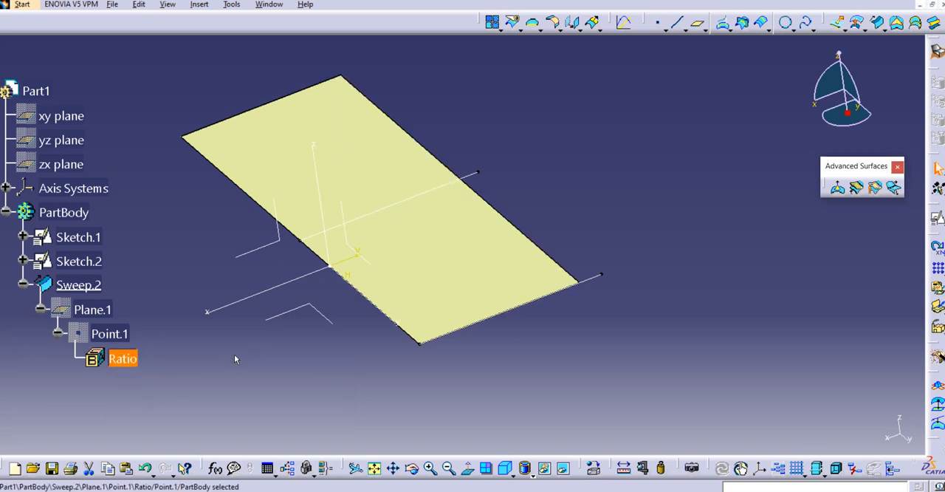
{"action": "middle_click_drag", "start_coordinate": [342, 321], "coordinate": [354, 327]}
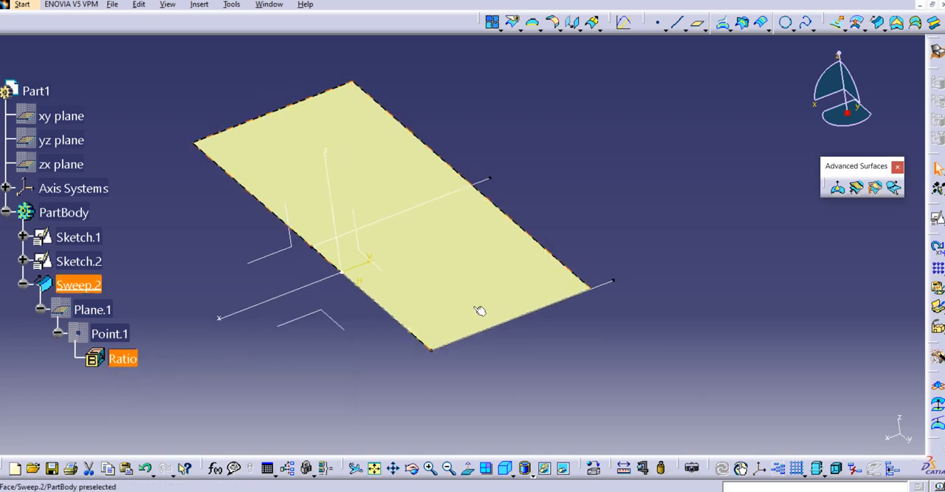
Show the hidden relimiter plane Plane.1 in the model.
{"action": "right_click", "coordinate": [116, 309]}
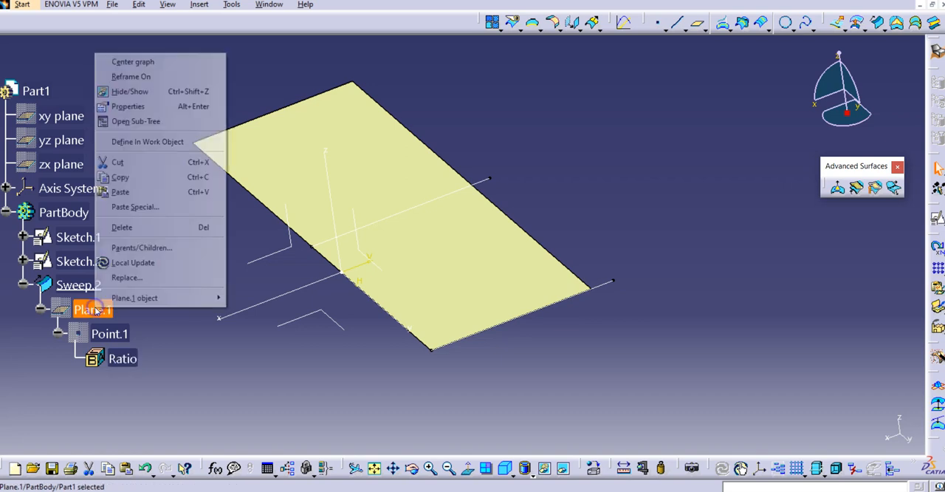
{"action": "left_click", "coordinate": [130, 90]}
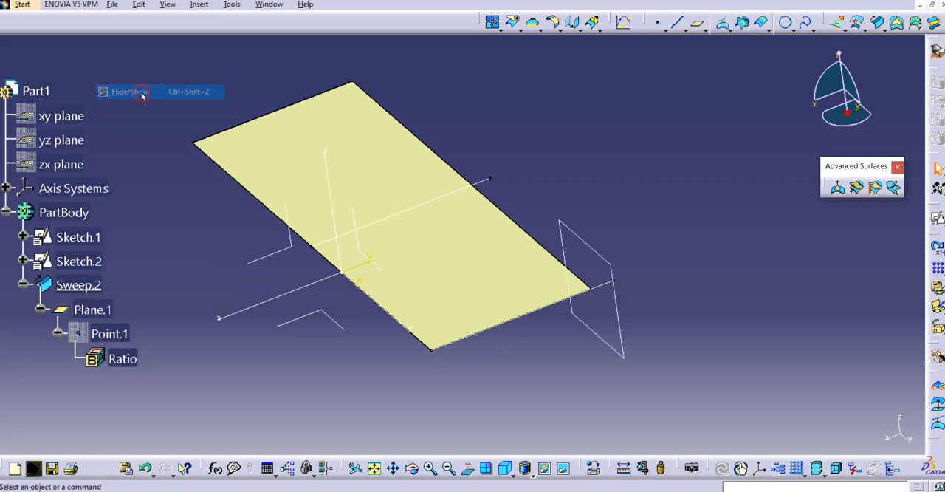
{"action": "middle_click_drag", "start_coordinate": [633, 289], "coordinate": [679, 282]}
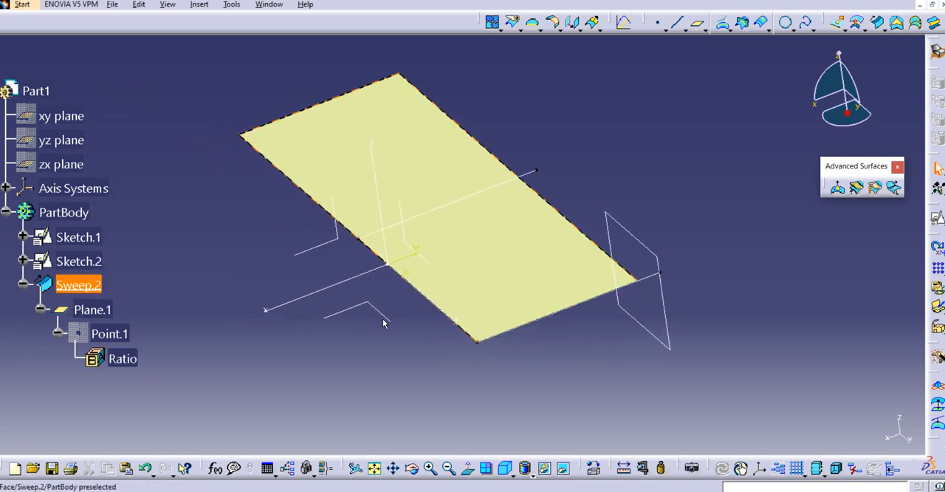
Reopen the sweep and create a point for Relimiter 2 on curve Sketch.2 at a curve-length ratio of 0.29.
{"action": "double_click", "coordinate": [80, 285]}
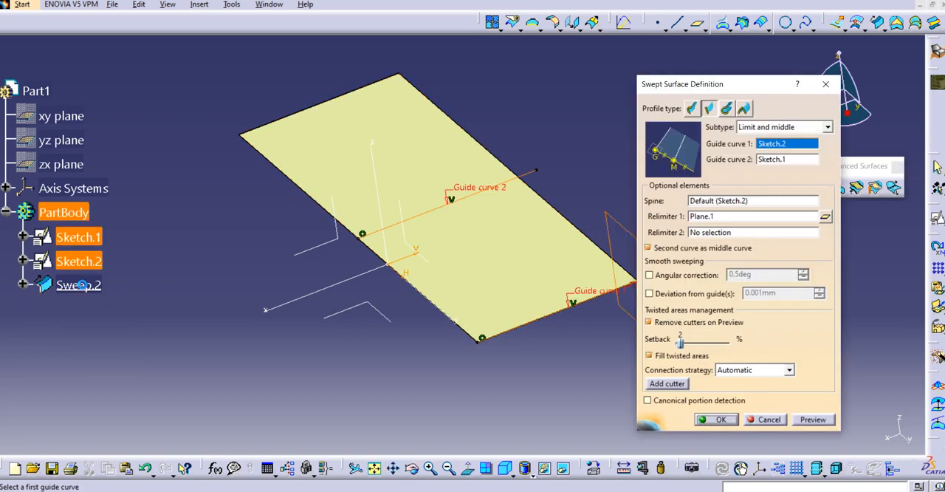
{"action": "middle_click_drag", "start_coordinate": [565, 319], "coordinate": [524, 332]}
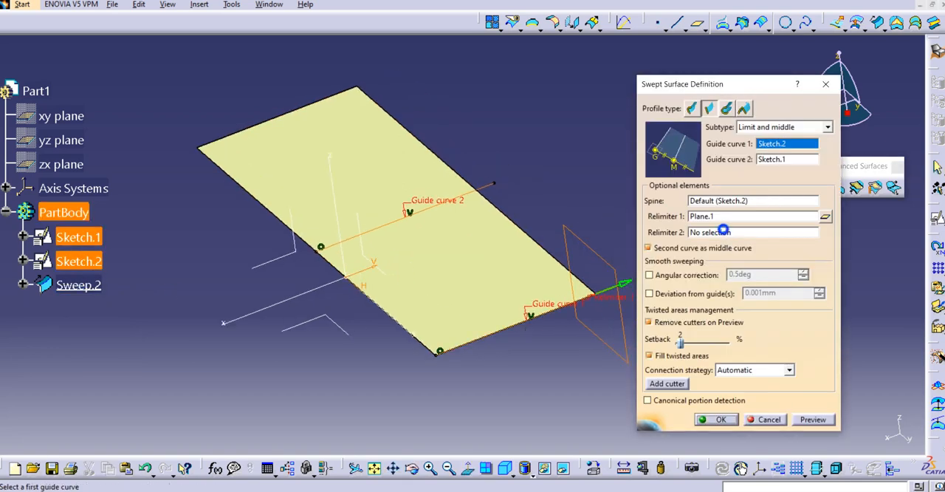
{"action": "right_click", "coordinate": [726, 234]}
{"action": "left_click", "coordinate": [726, 233]}
{"action": "right_click", "coordinate": [725, 235]}
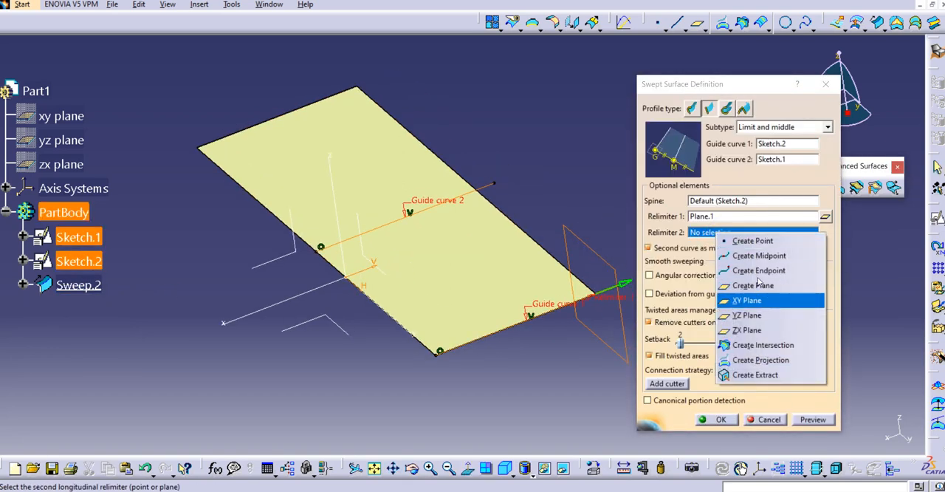
{"action": "left_click", "coordinate": [733, 254]}
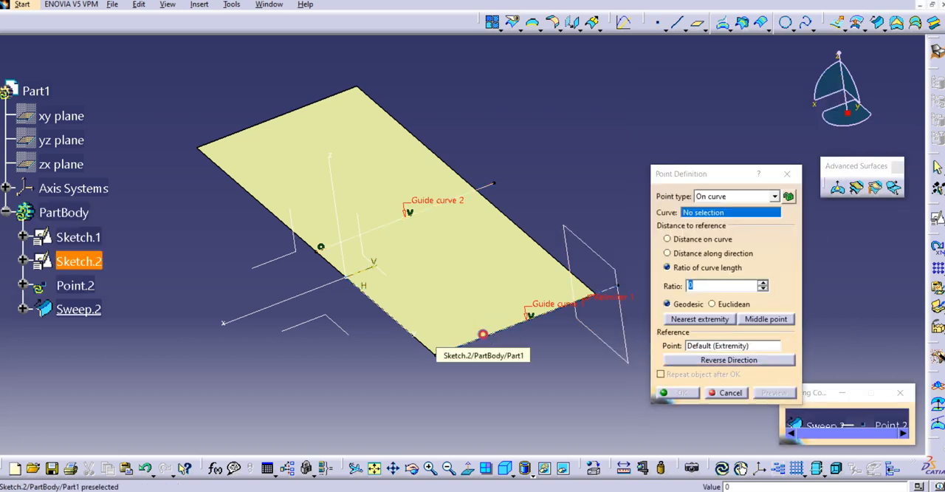
{"action": "left_click", "coordinate": [490, 338]}
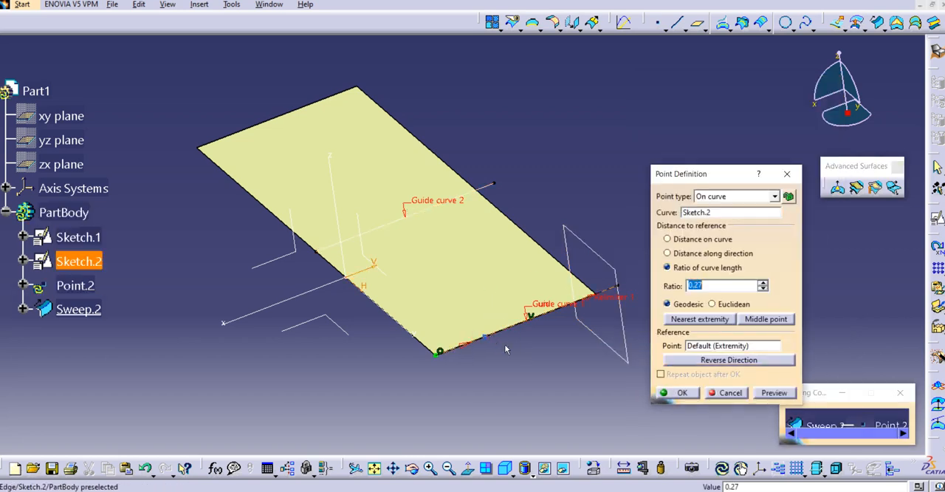
{"action": "left_click", "coordinate": [771, 393]}
{"action": "left_click", "coordinate": [692, 396]}
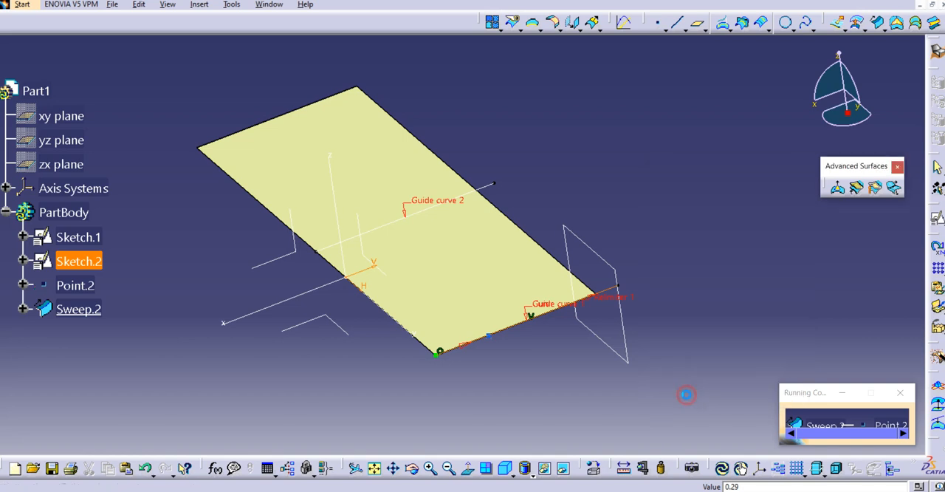
Preview and apply the swept surface with its plane and point relimiters.
{"action": "left_click", "coordinate": [804, 417]}
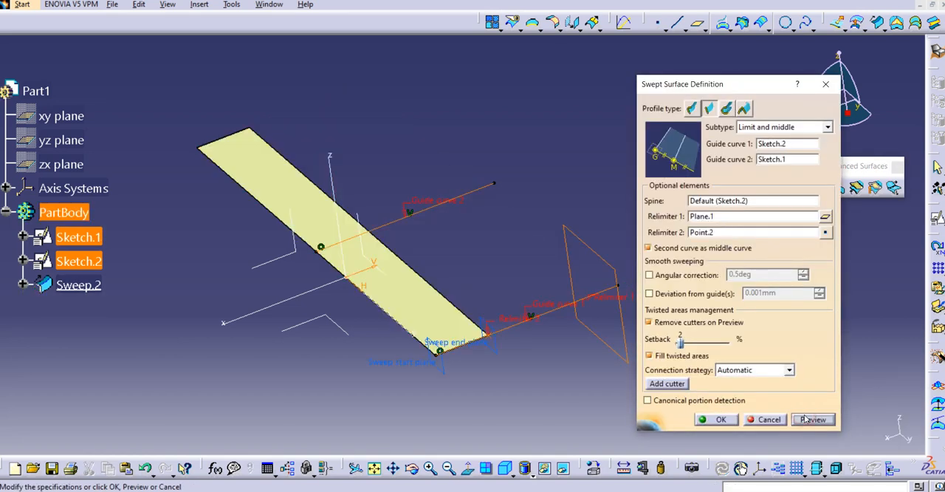
{"action": "left_click", "coordinate": [717, 420]}
{"action": "middle_click_drag", "start_coordinate": [561, 378], "coordinate": [516, 350]}
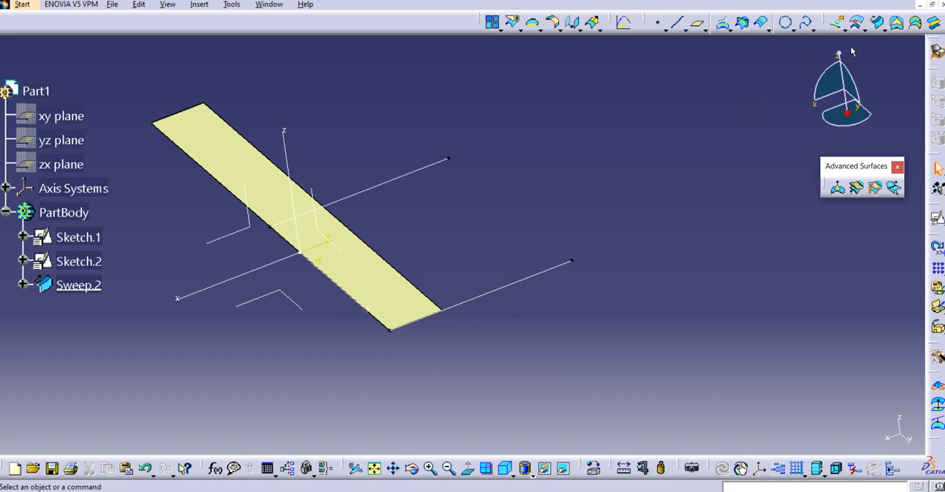
{"action": "left_click", "coordinate": [877, 23]}
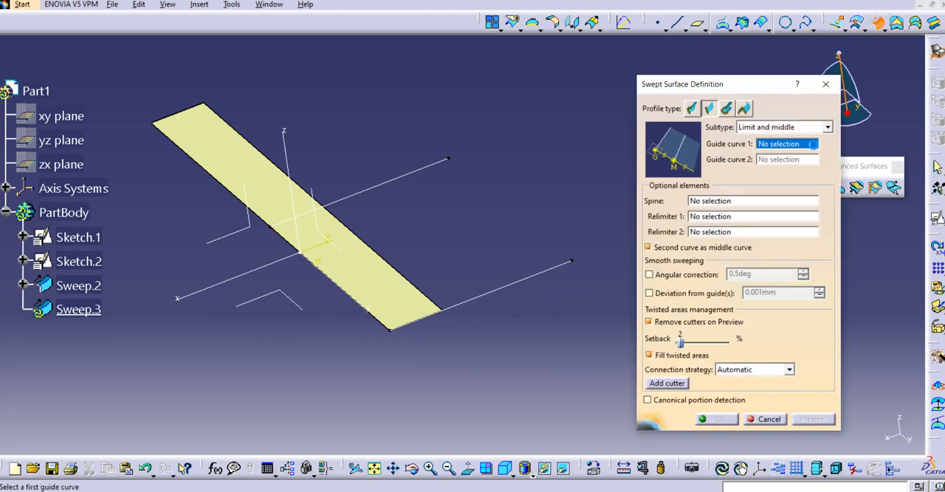
{"action": "left_click", "coordinate": [828, 128]}
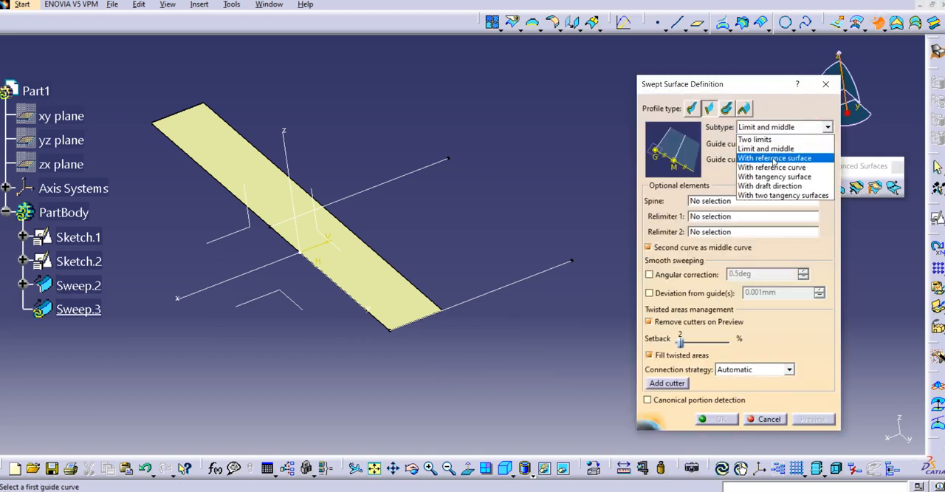
{"action": "left_click", "coordinate": [779, 99]}
{"action": "left_click", "coordinate": [826, 83]}
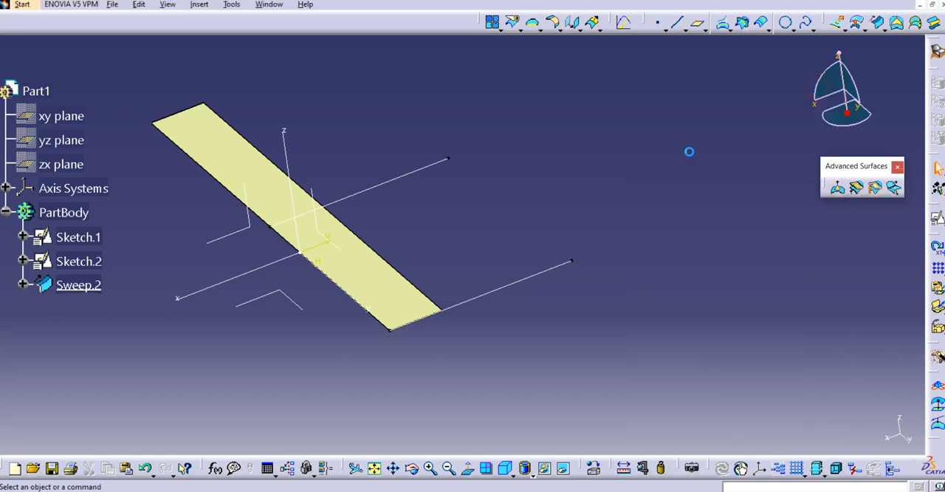